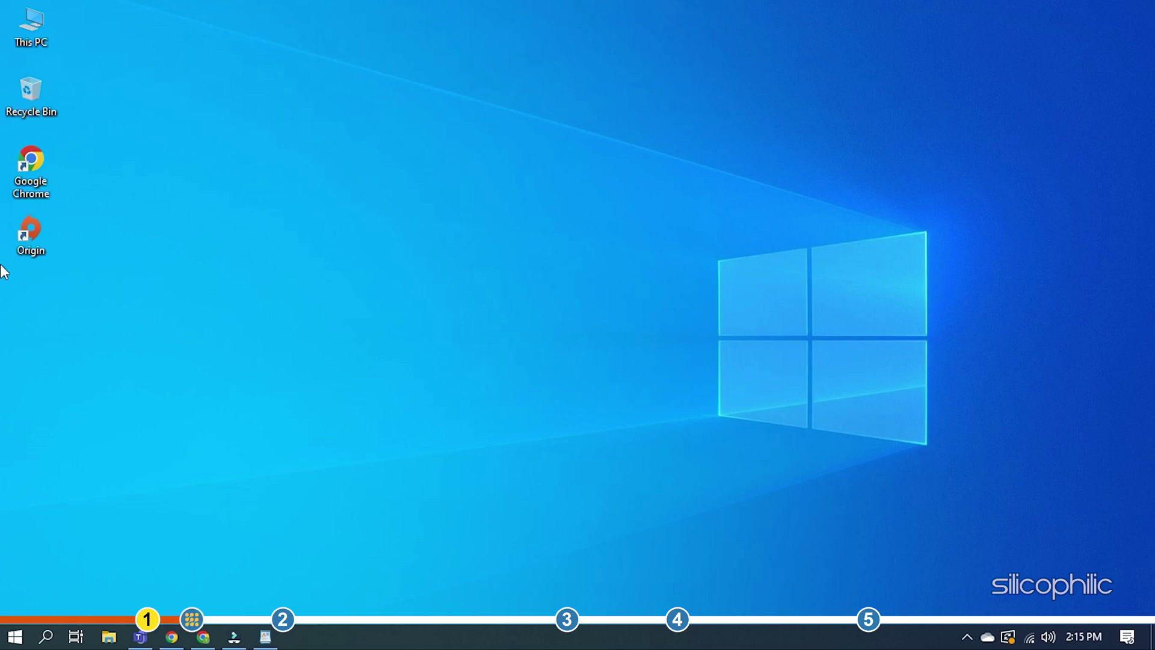
Launch Origin, switch on Enable Origin In-Game in Application Settings, and close the client
double_click(30, 236)
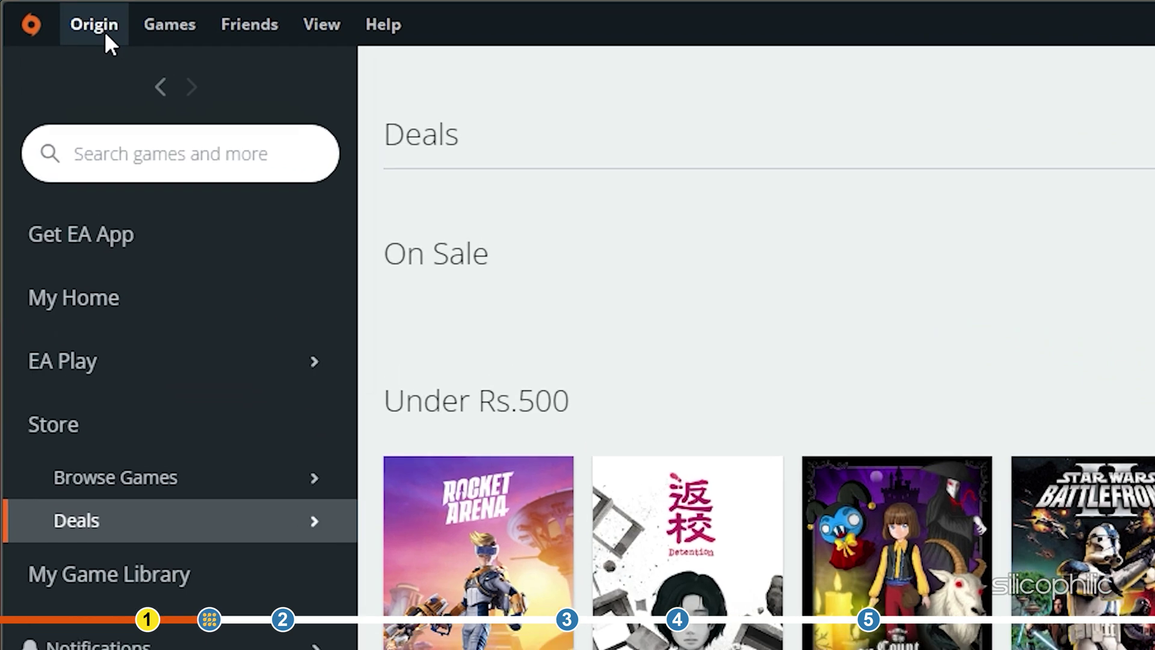
click(191, 39)
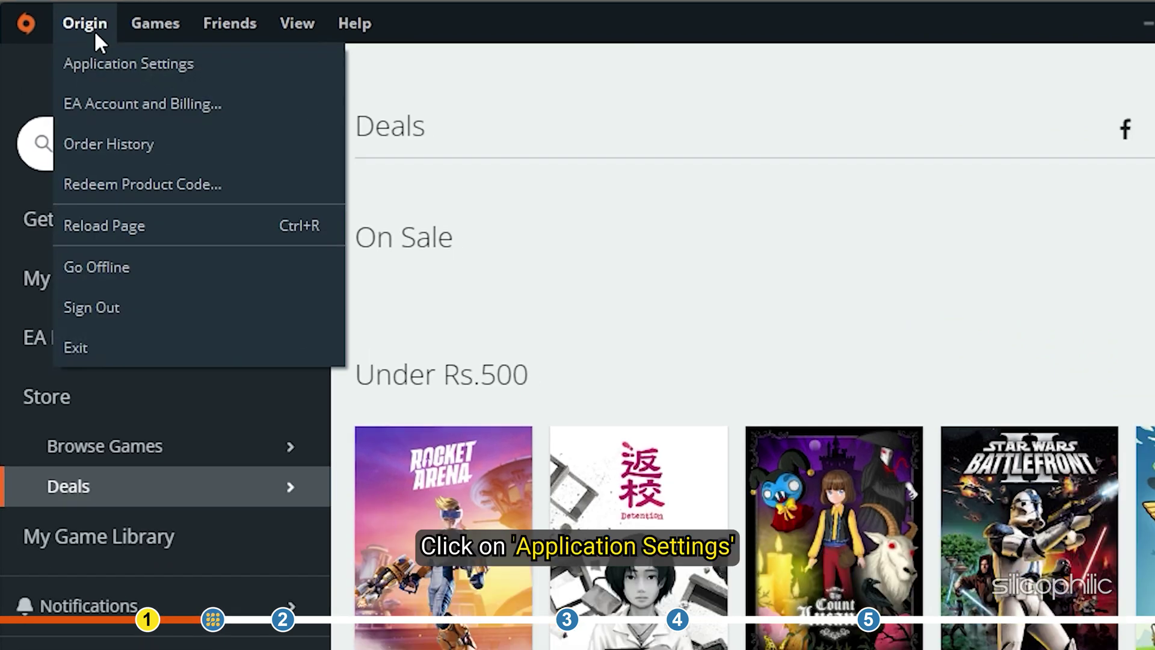
click(247, 64)
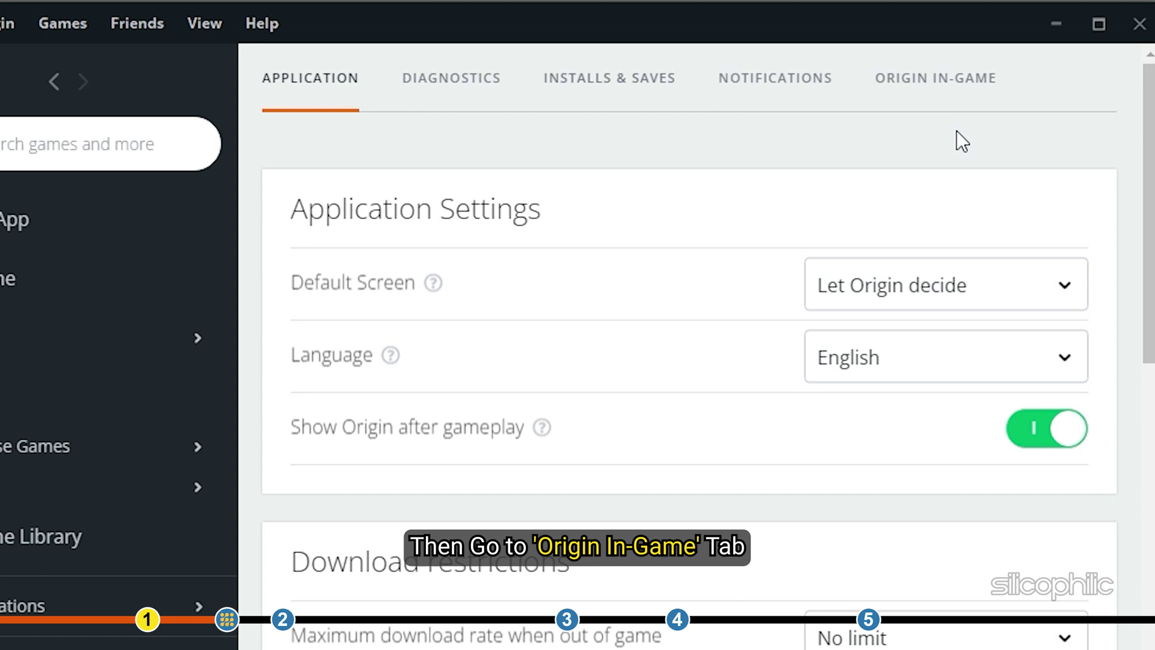
click(950, 90)
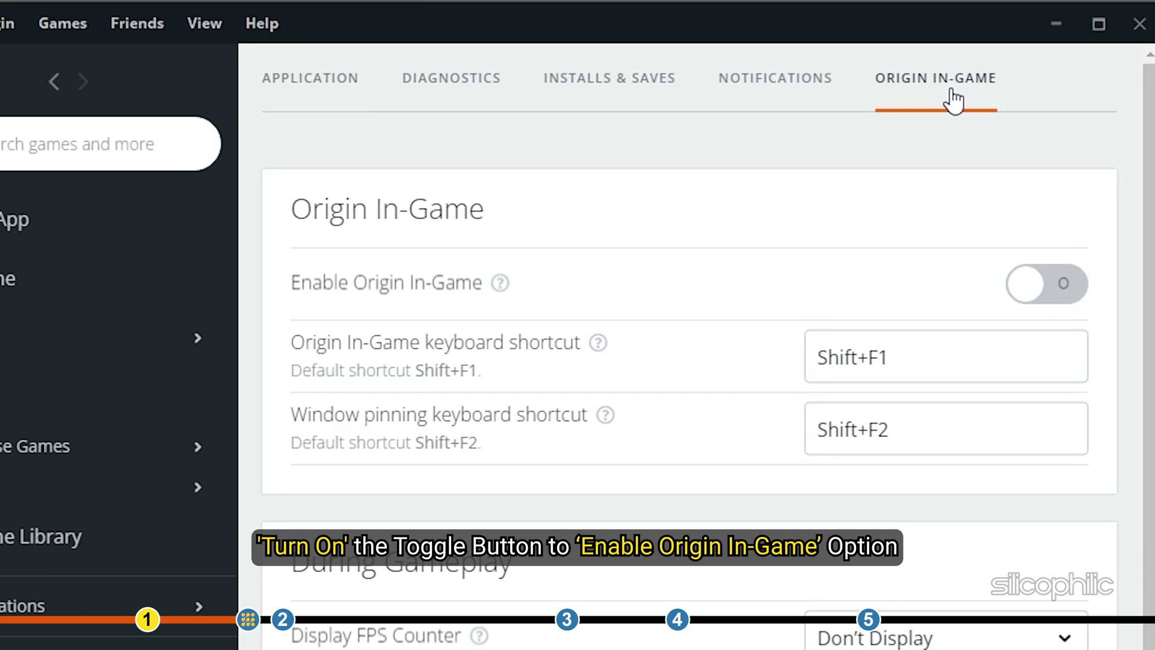
click(1074, 299)
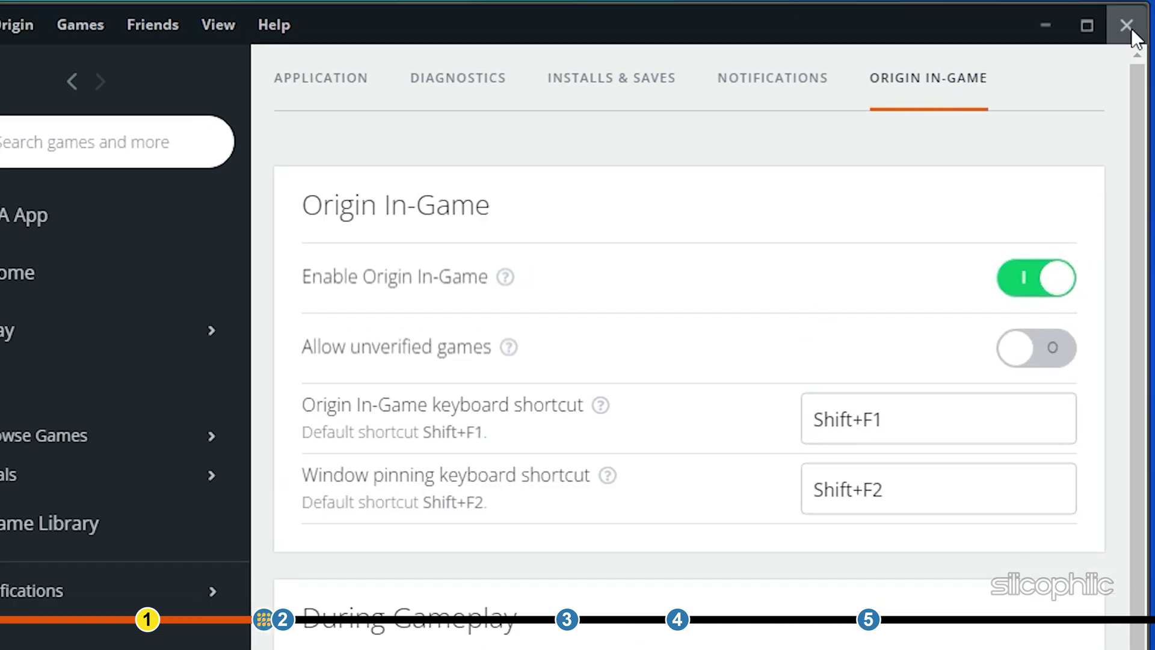
click(1130, 27)
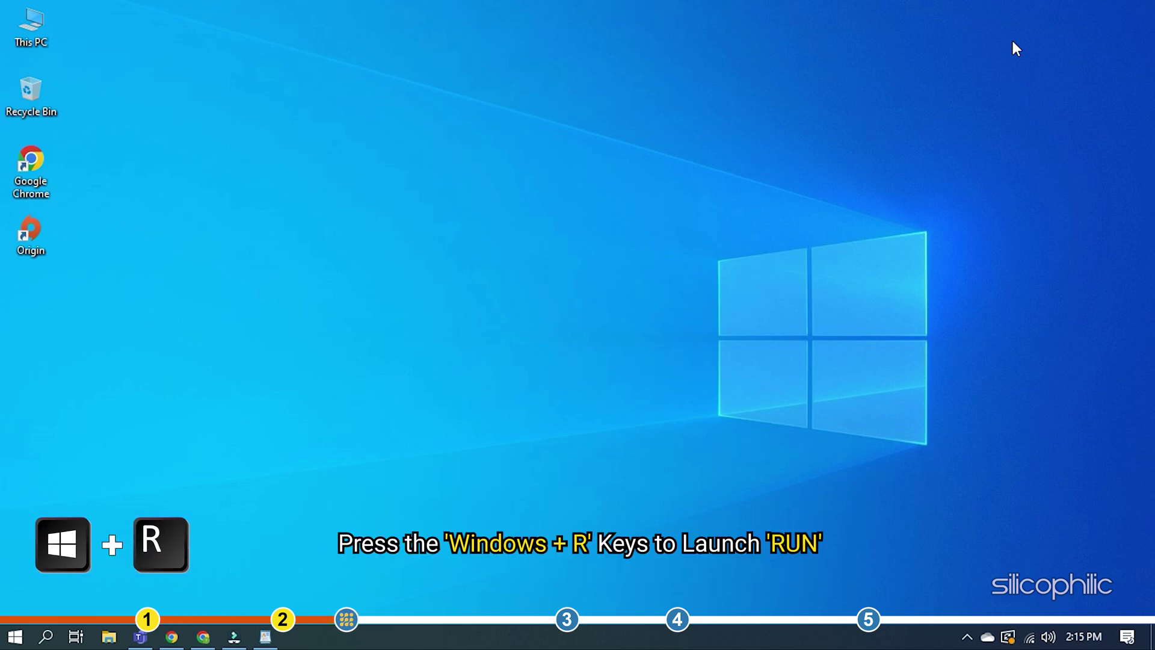
Run msconfig and disable all services on System Configuration's Services tab
key(super+r)
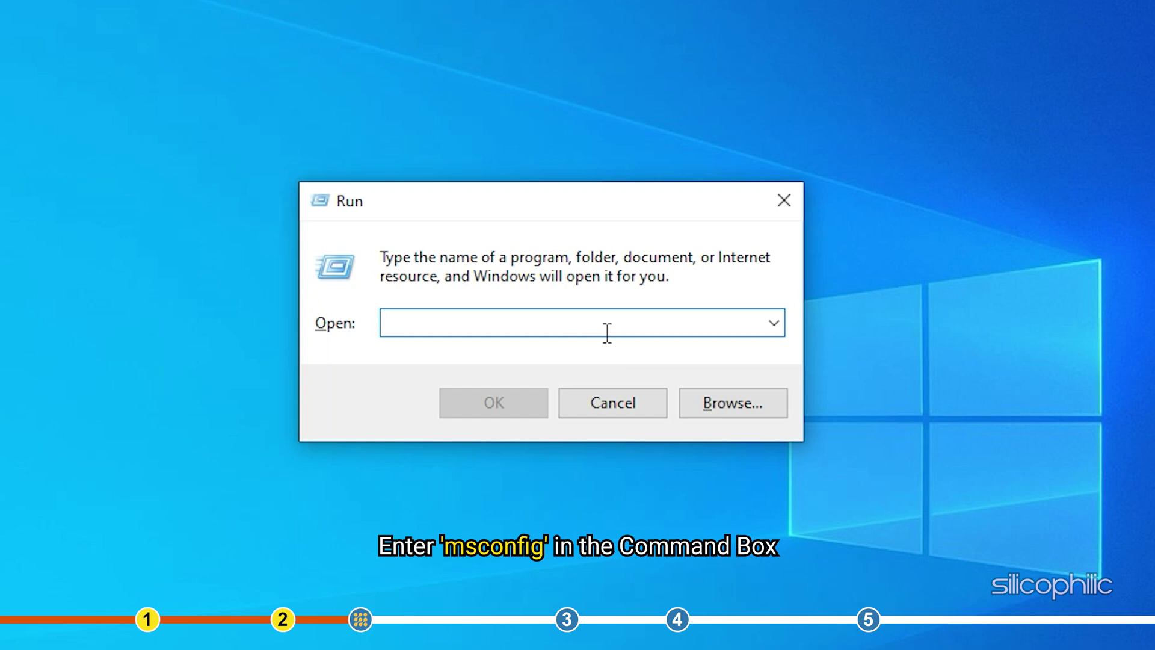
text(msconfig)
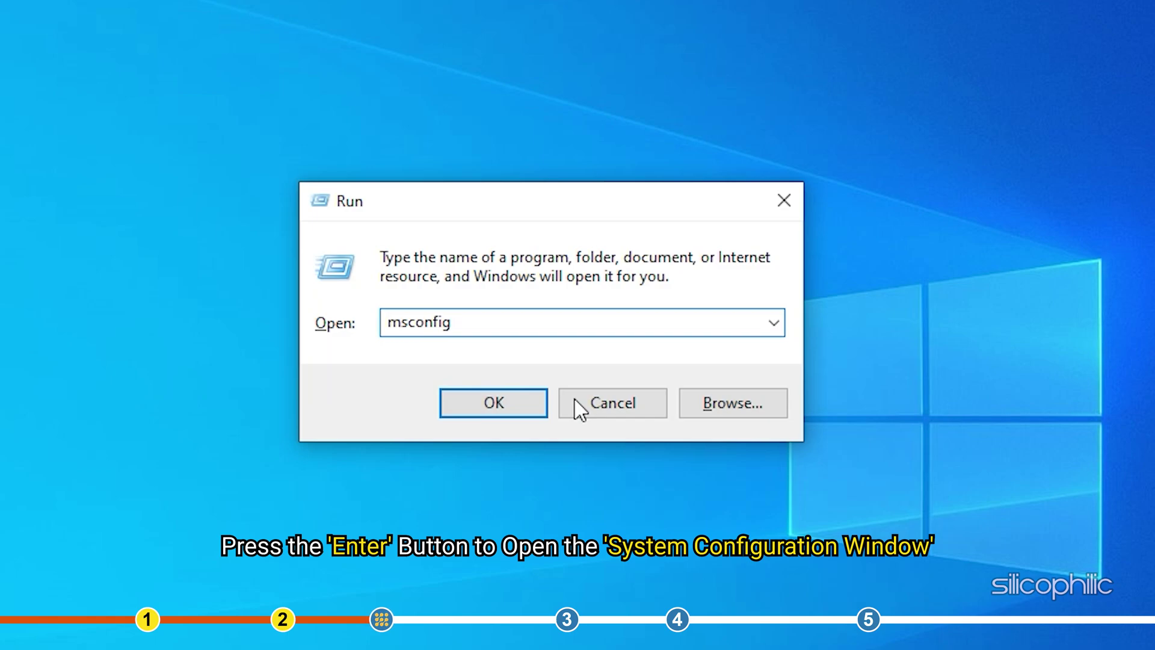
click(489, 404)
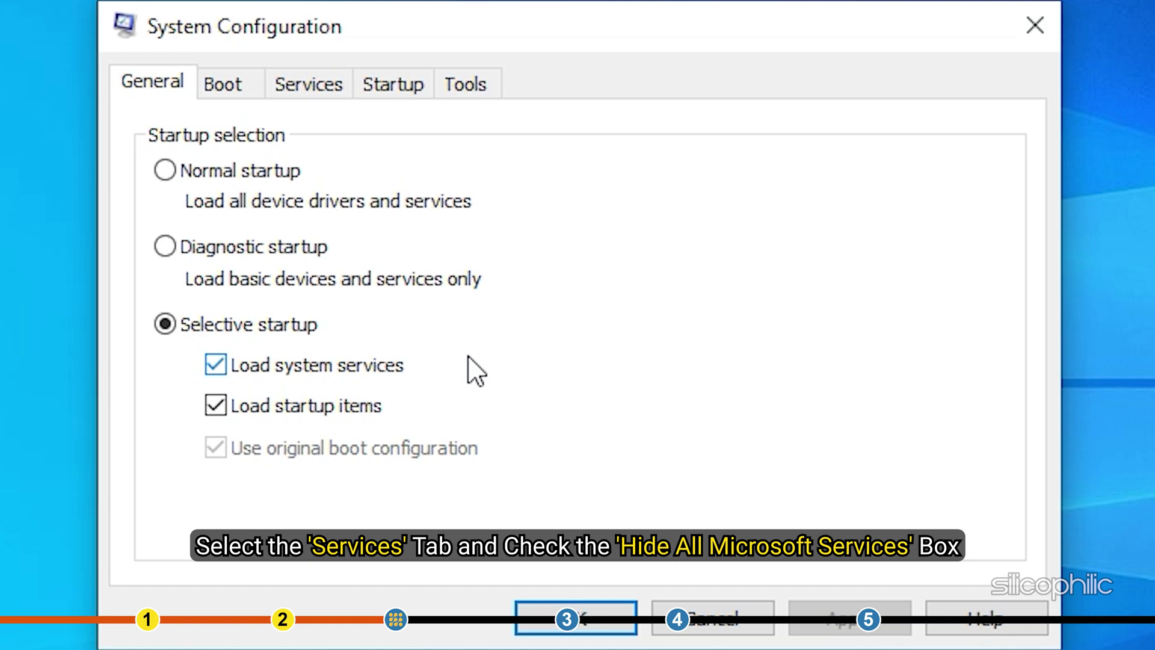
click(309, 86)
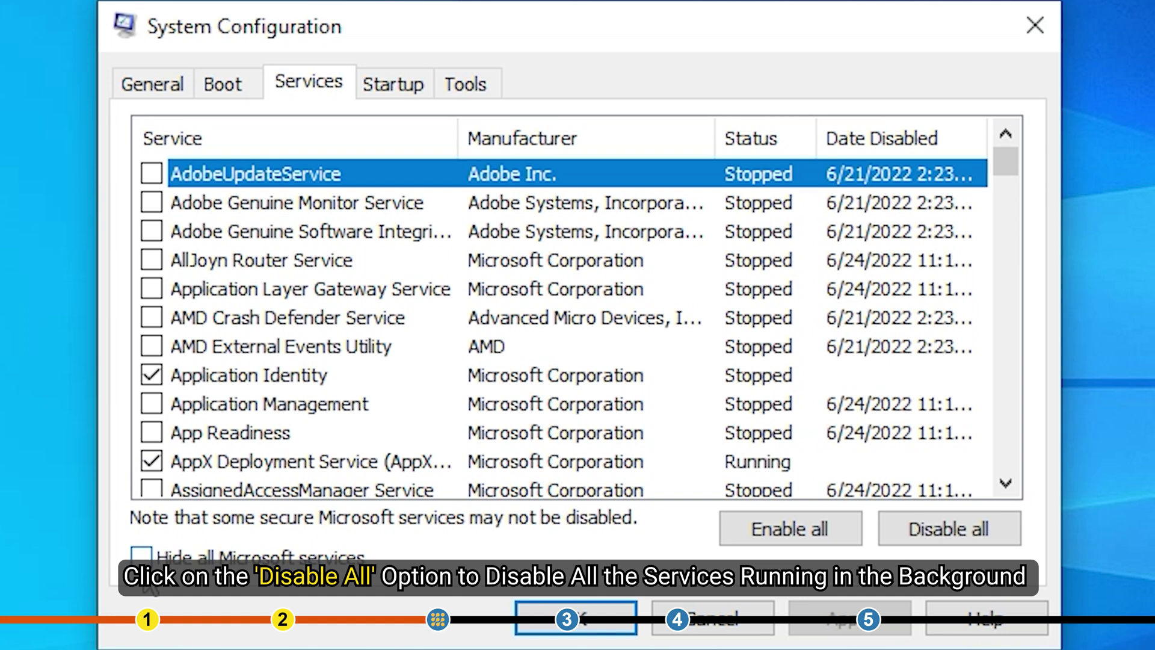
click(938, 534)
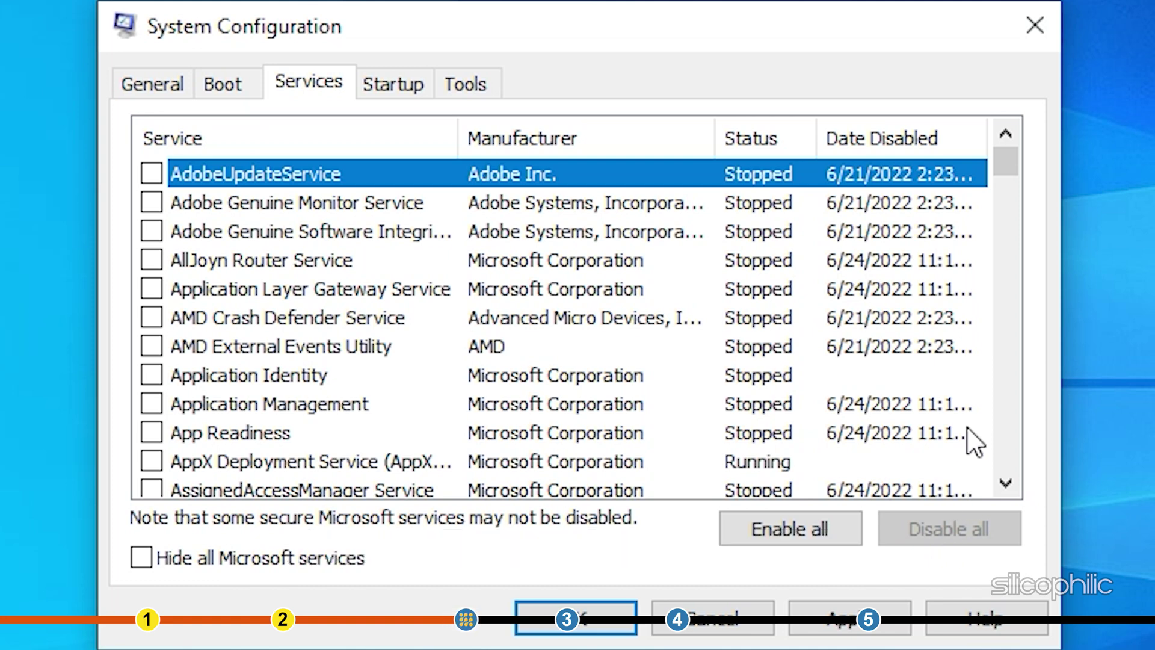
Close System Configuration and disable EpicGamesLauncher and Cortana as startup apps in Task Manager
click(1050, 27)
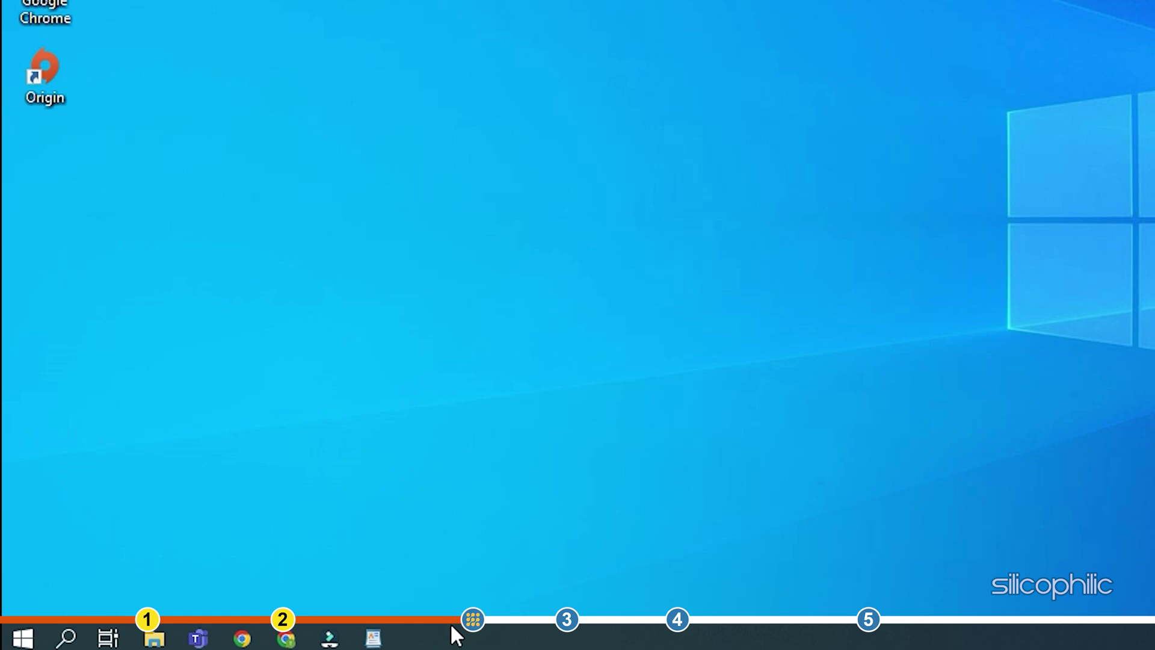
right_click(451, 626)
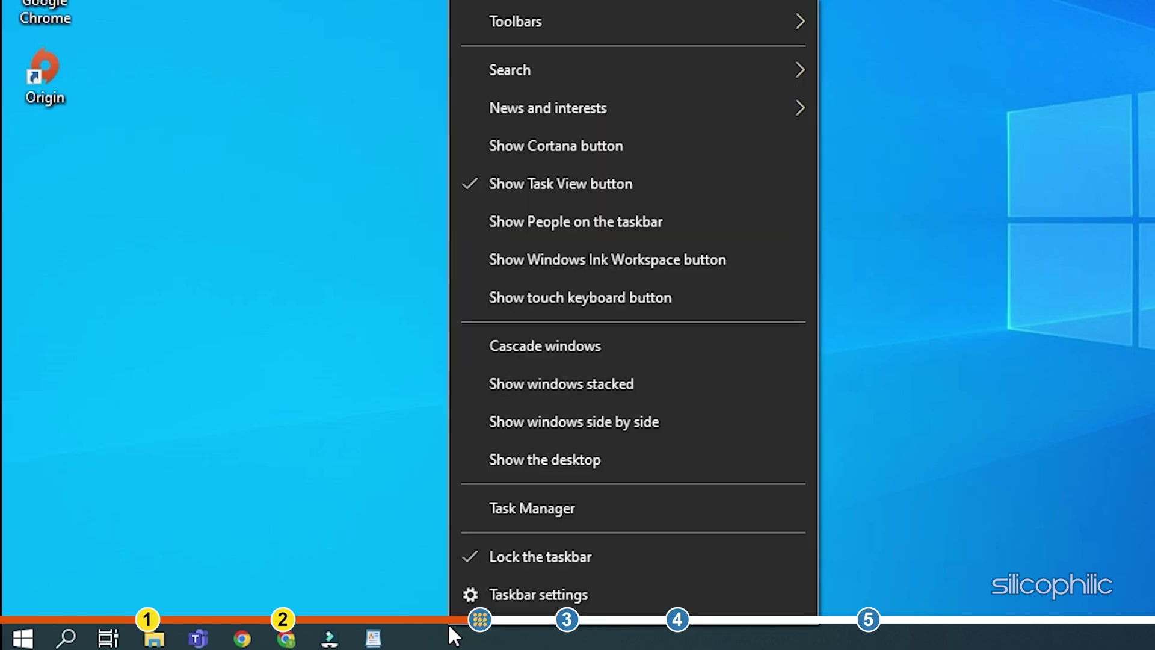
click(497, 508)
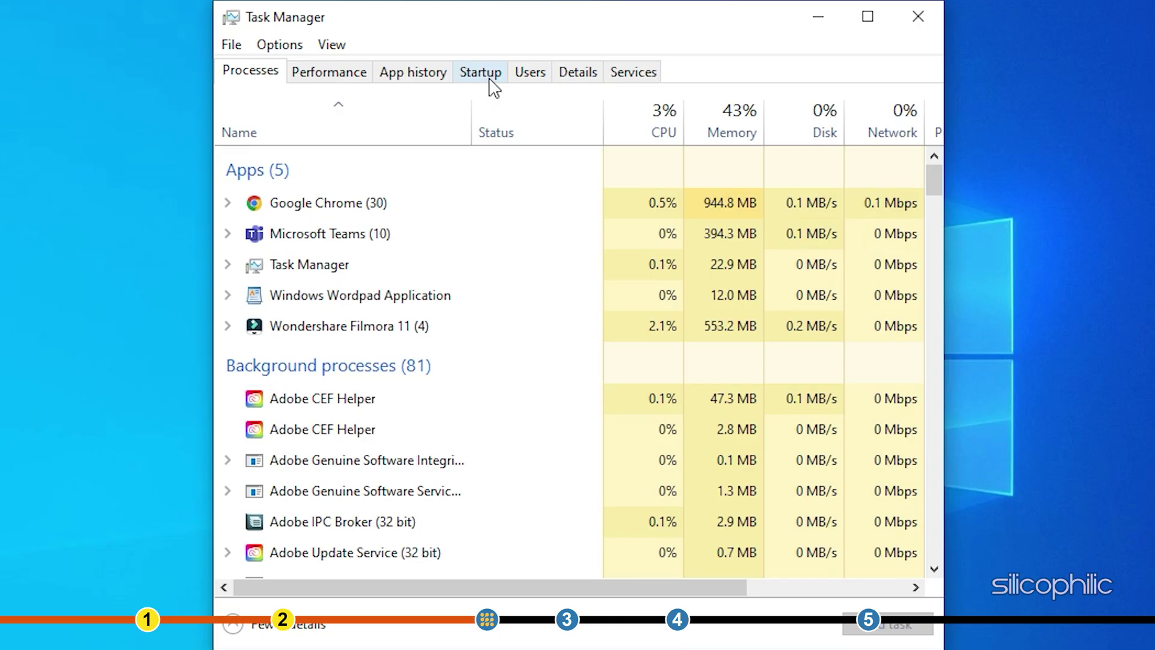
click(490, 79)
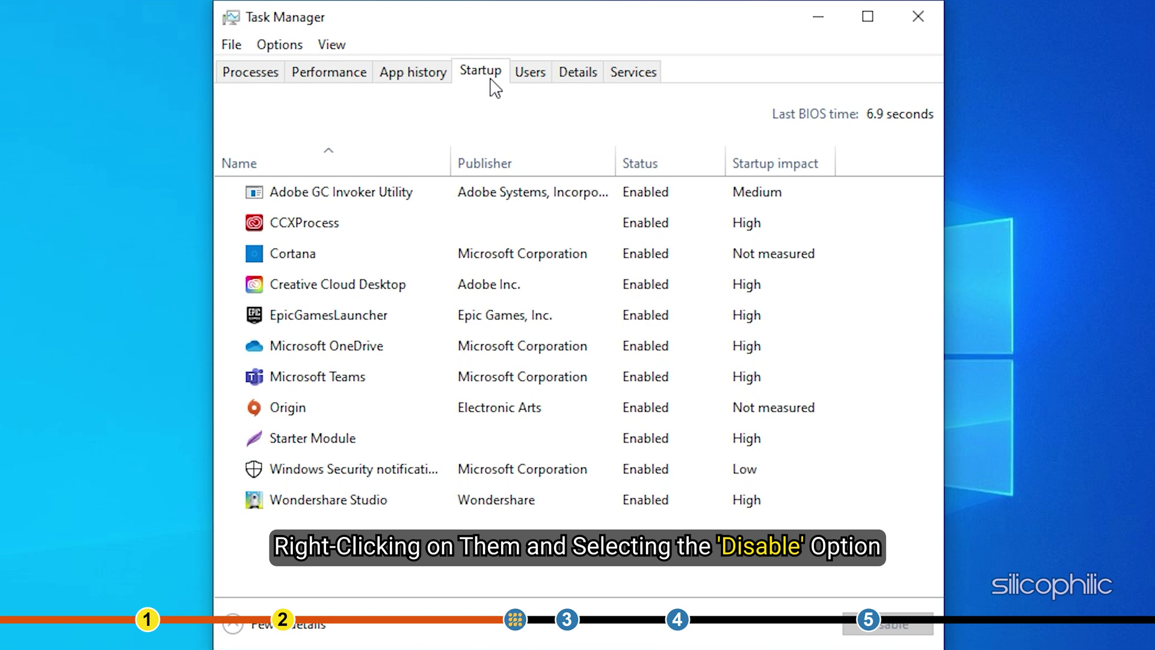
right_click(353, 330)
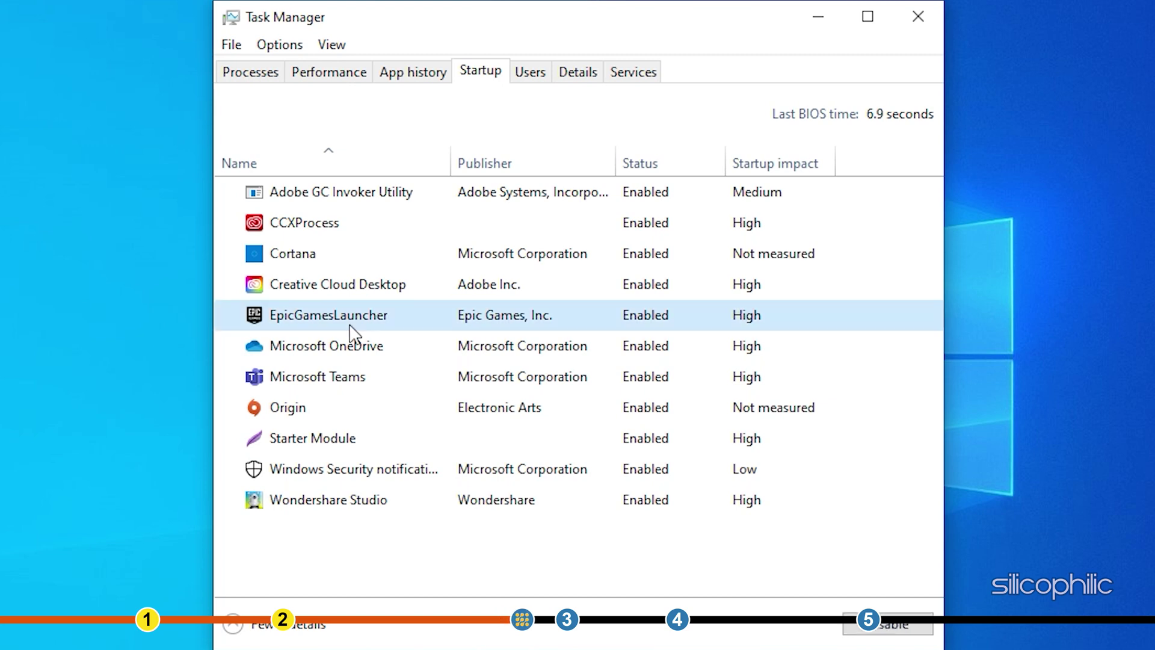
click(386, 364)
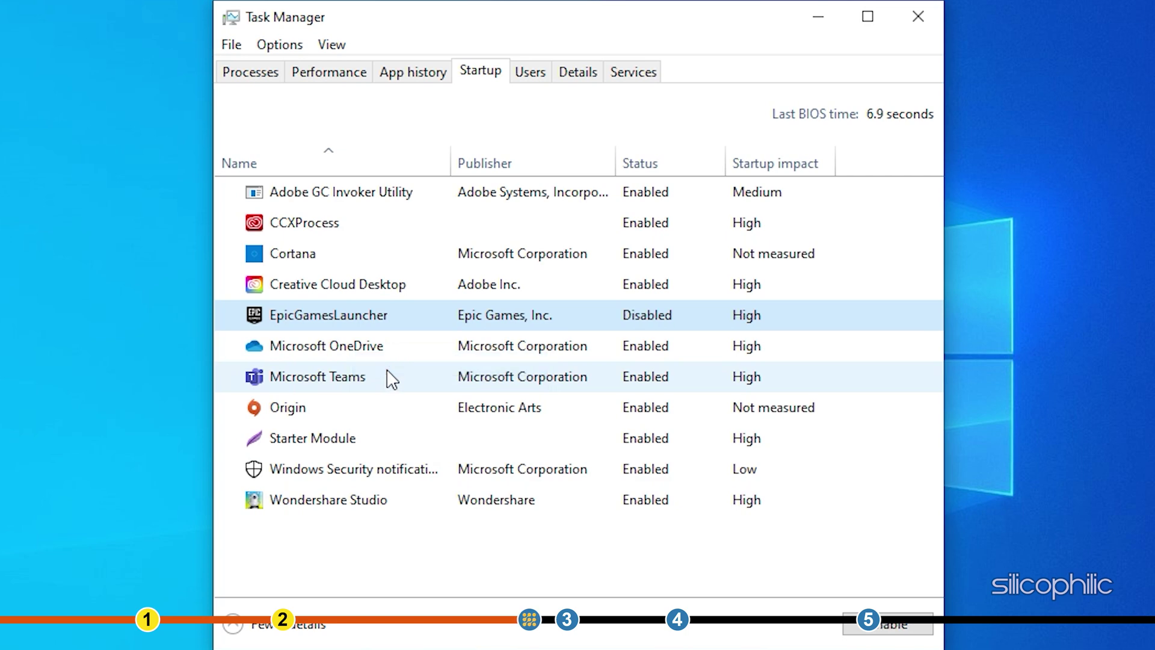
right_click(331, 255)
click(406, 279)
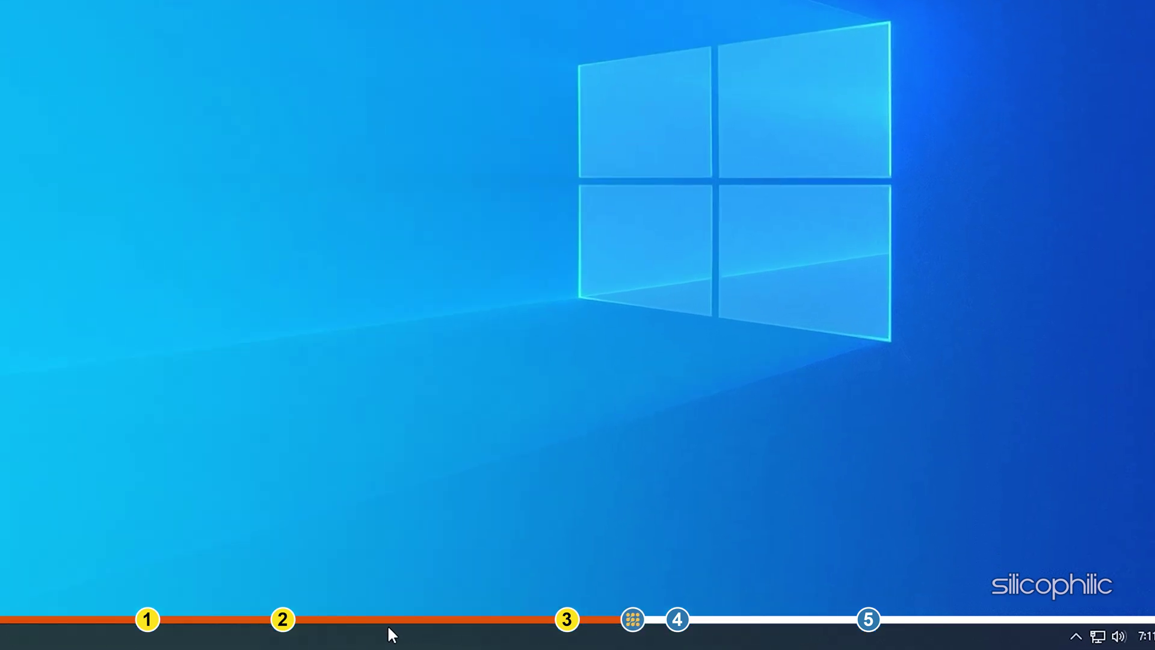
In Task Manager, end the 1.7 MB, 51.5 MB and 3.1 MB Google Chrome processes
right_click(388, 628)
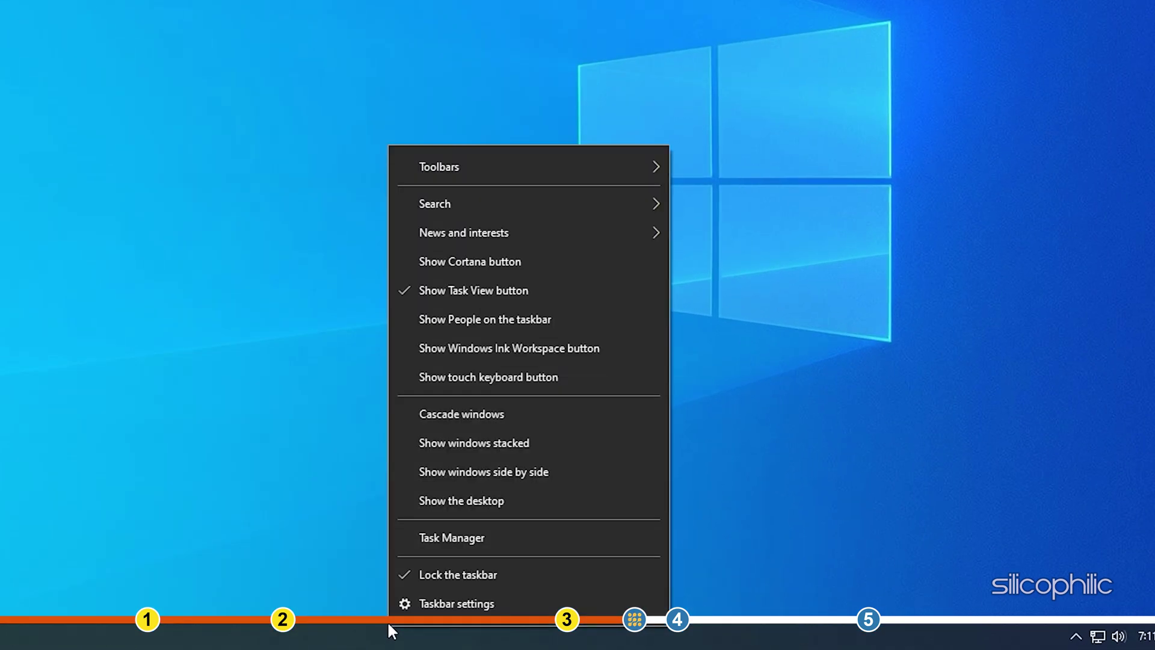
click(477, 544)
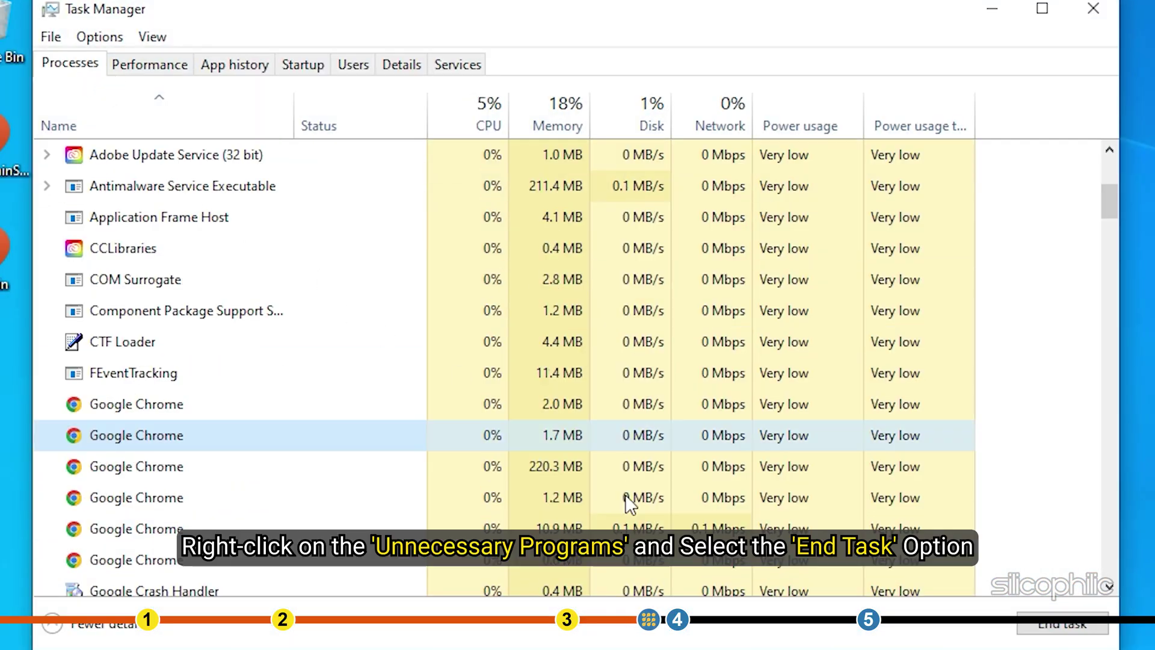
click(1093, 628)
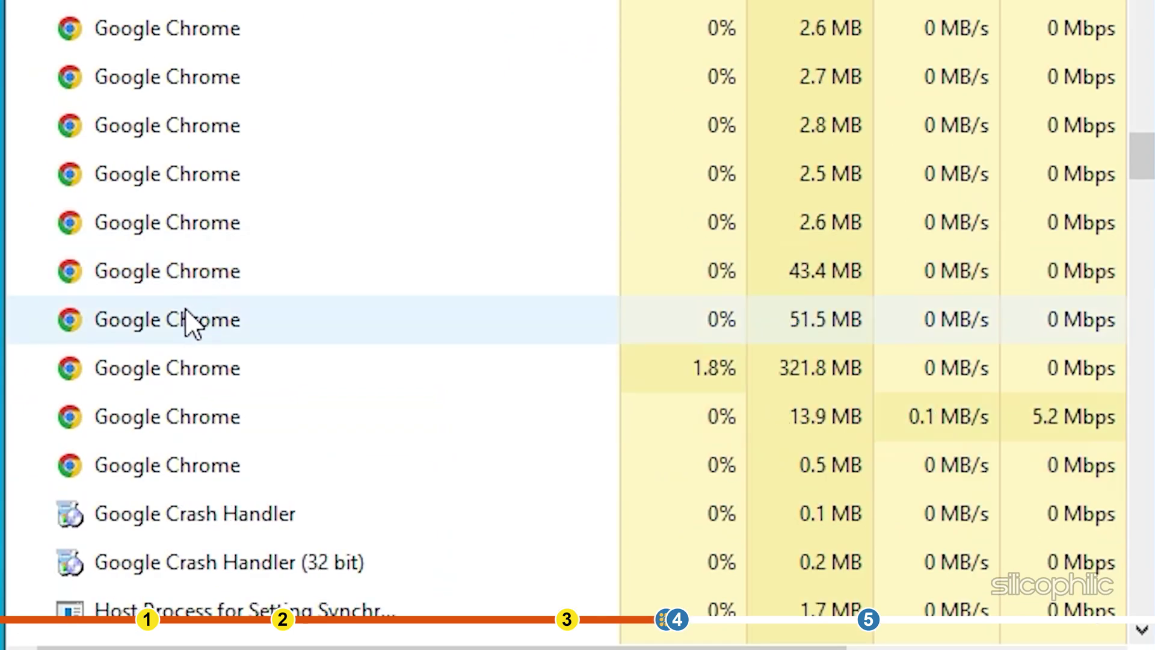
right_click(149, 437)
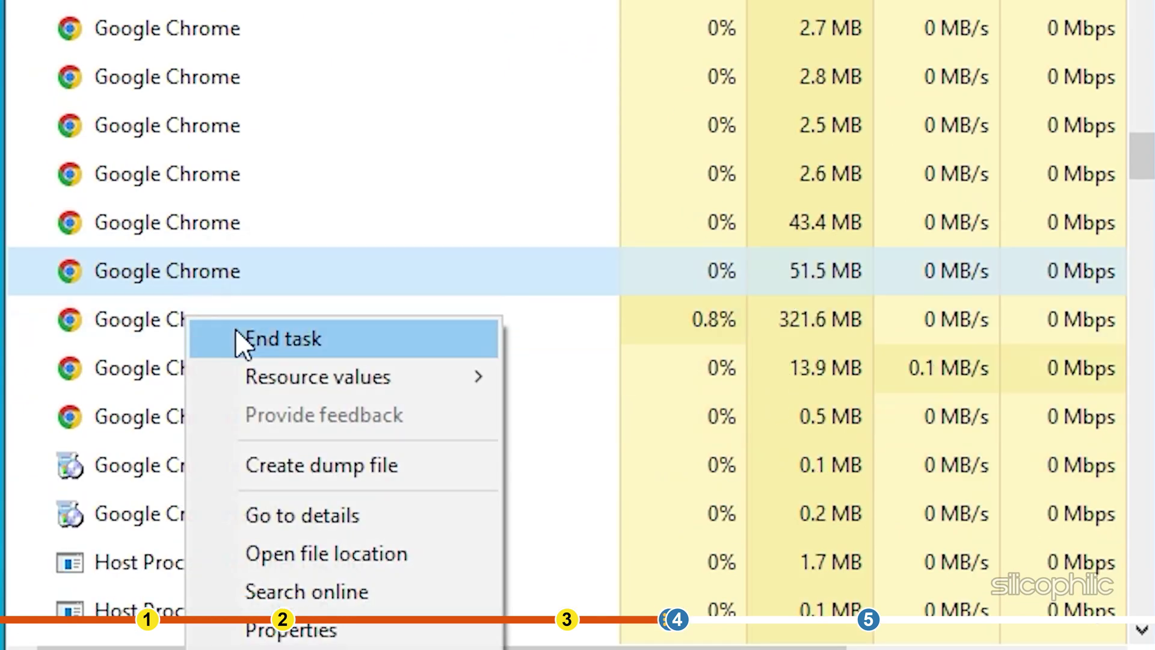
click(236, 334)
right_click(184, 188)
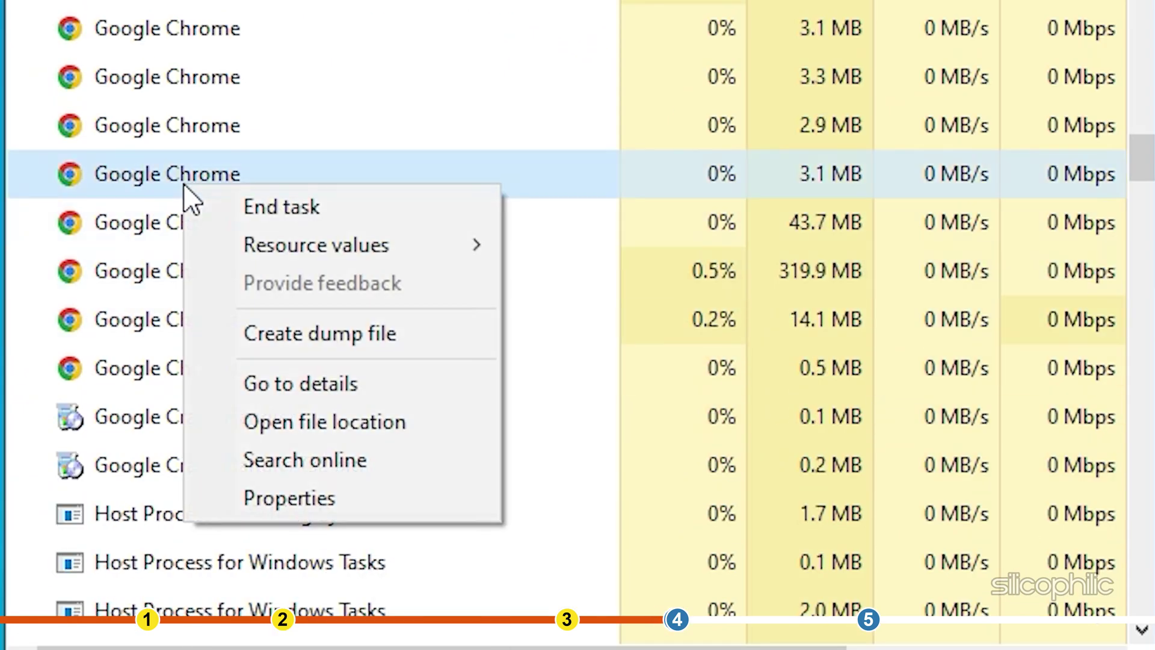
click(232, 219)
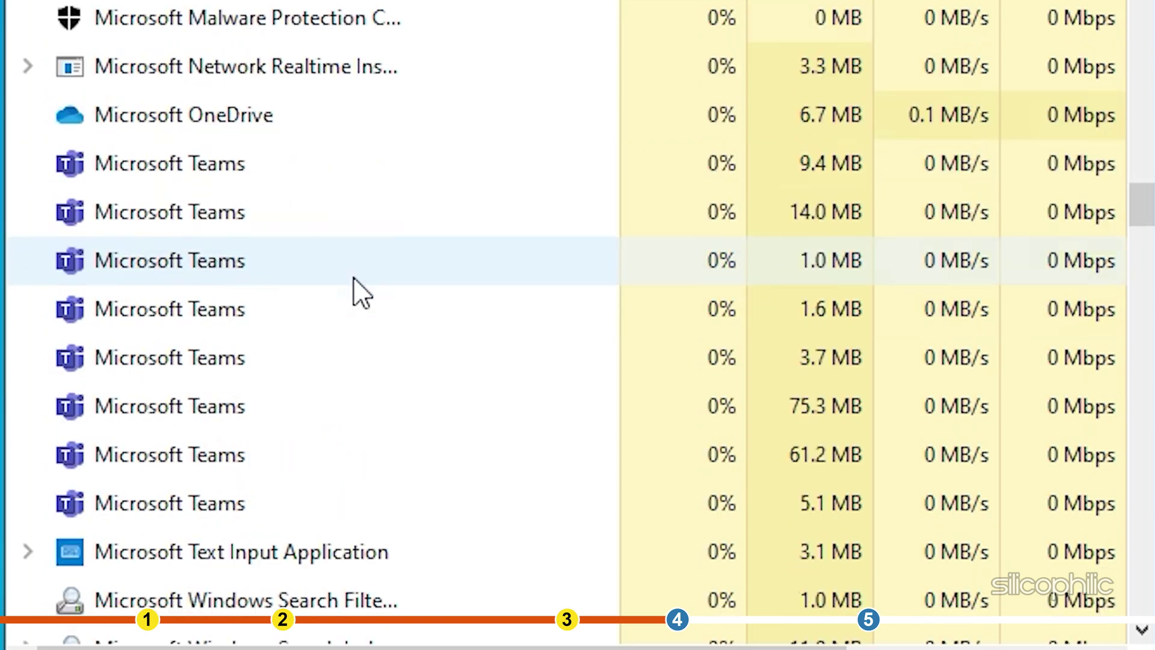
scroll(273, 302, down, 3)
right_click(222, 215)
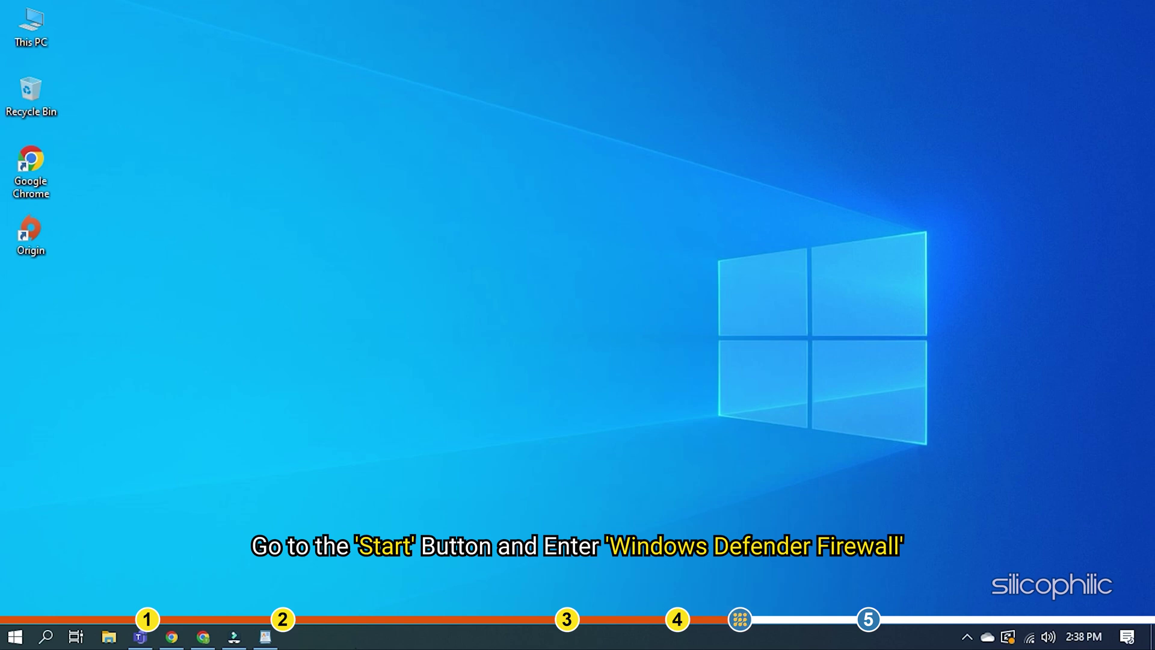
Search for 'windows defender firewall' and open its Control Panel page
click(45, 635)
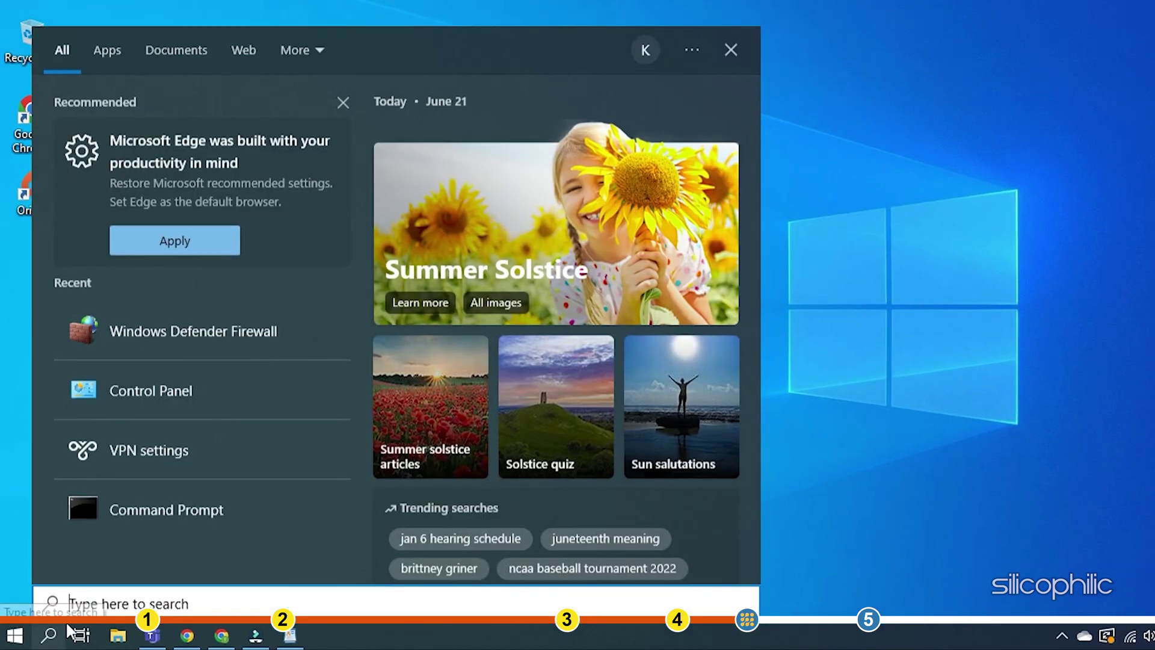
text(w)
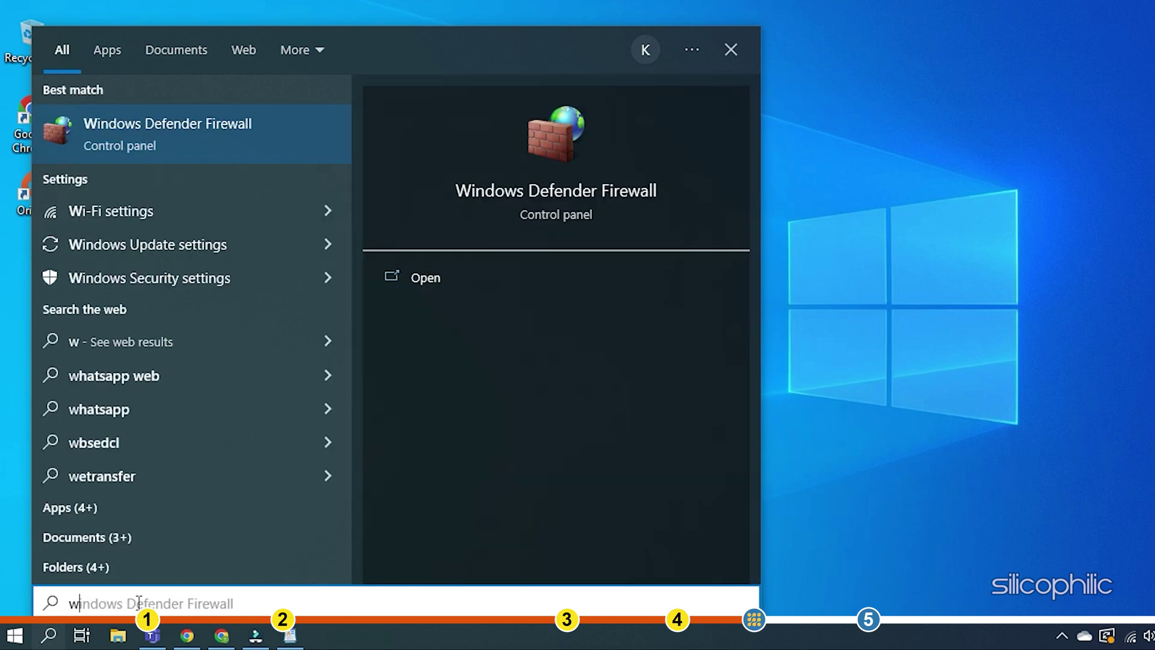
key(Right)
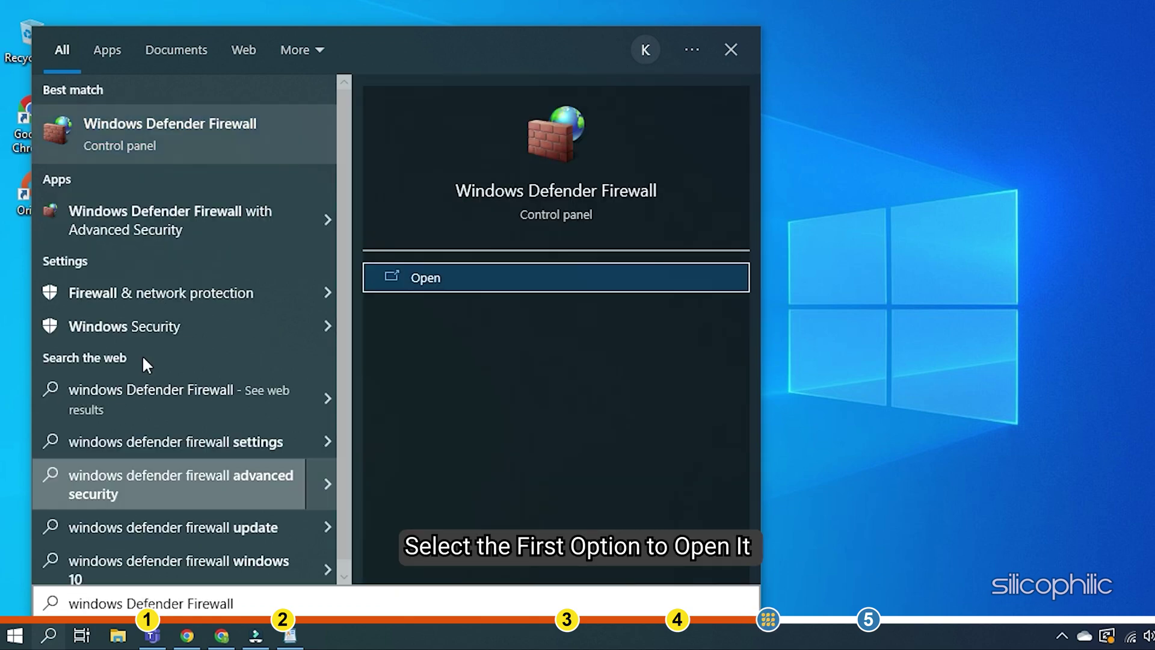
click(187, 146)
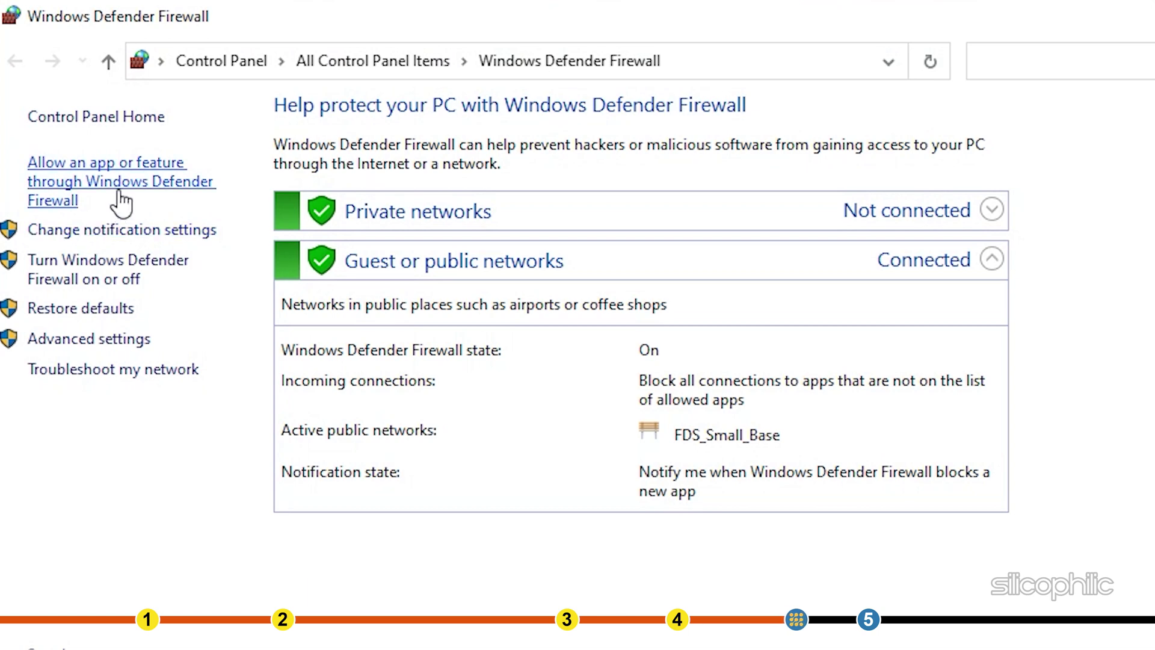
Allow OriginThinSetup from the Downloads folder through Windows Defender Firewall
click(120, 194)
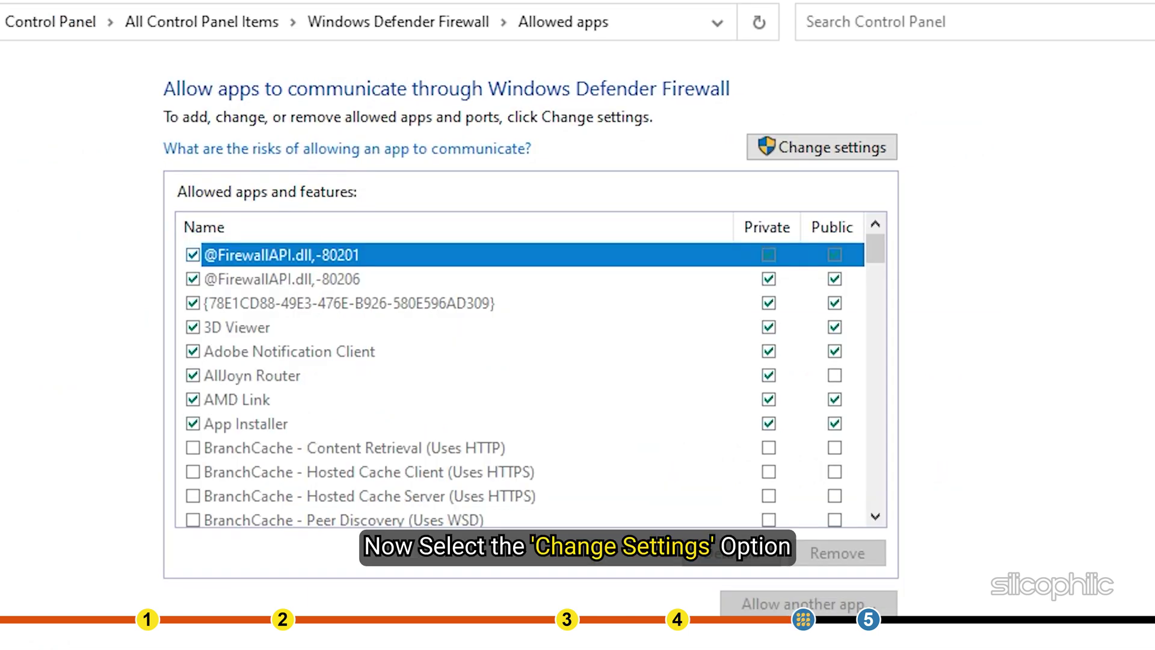
click(818, 153)
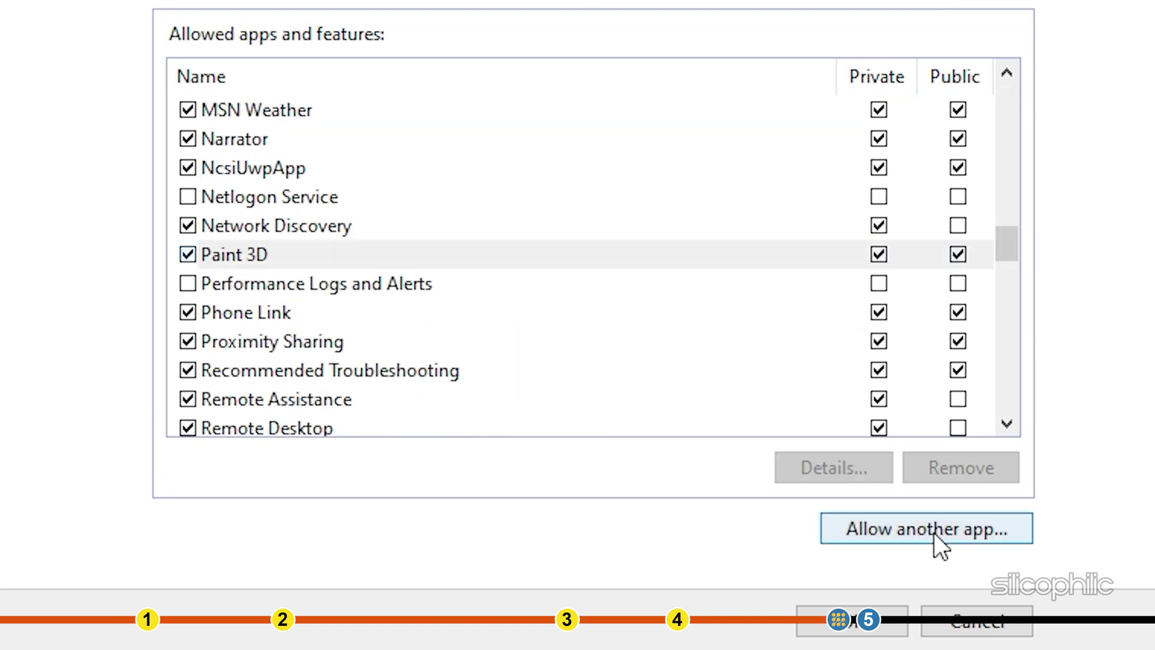
click(934, 532)
click(810, 503)
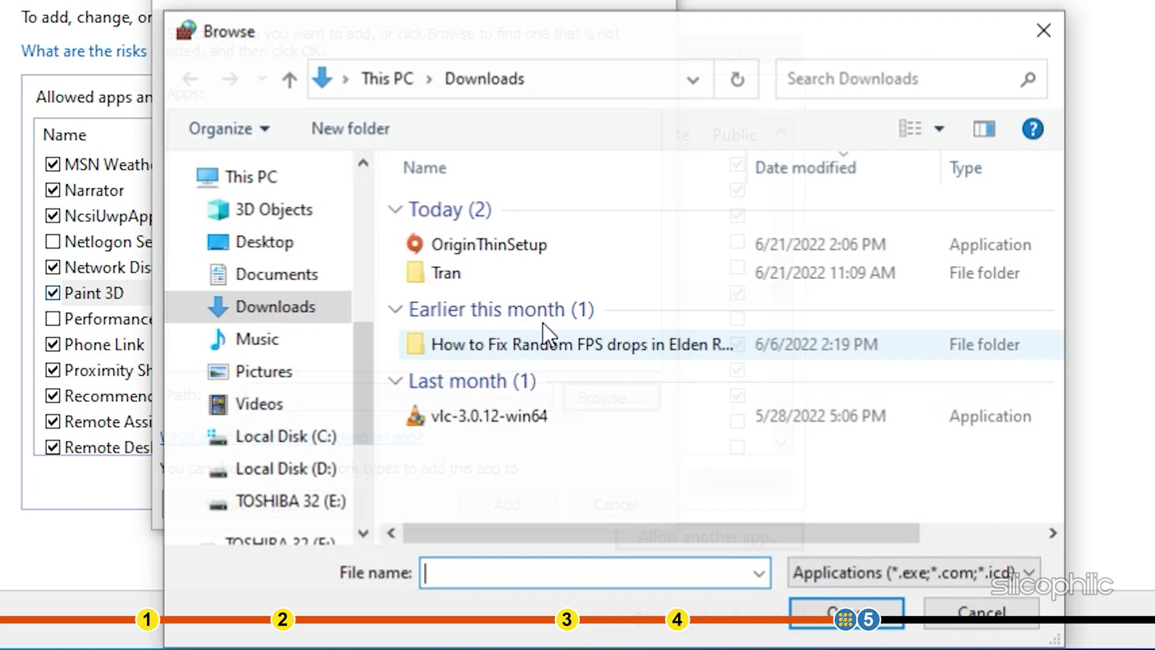
click(505, 244)
click(846, 612)
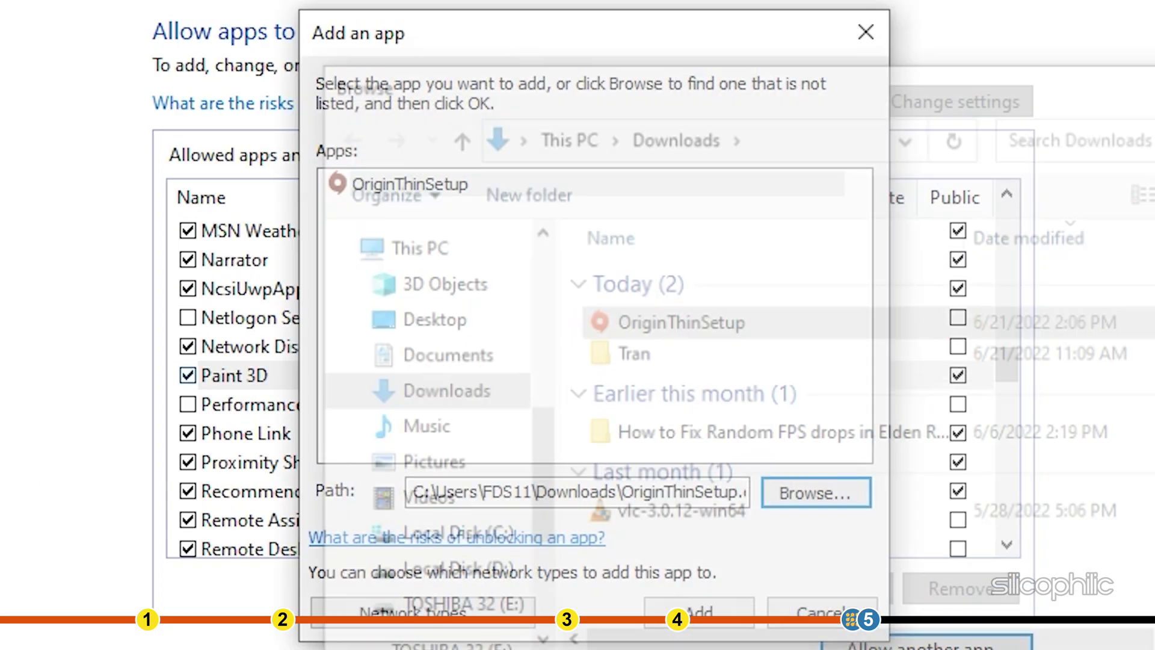
click(696, 623)
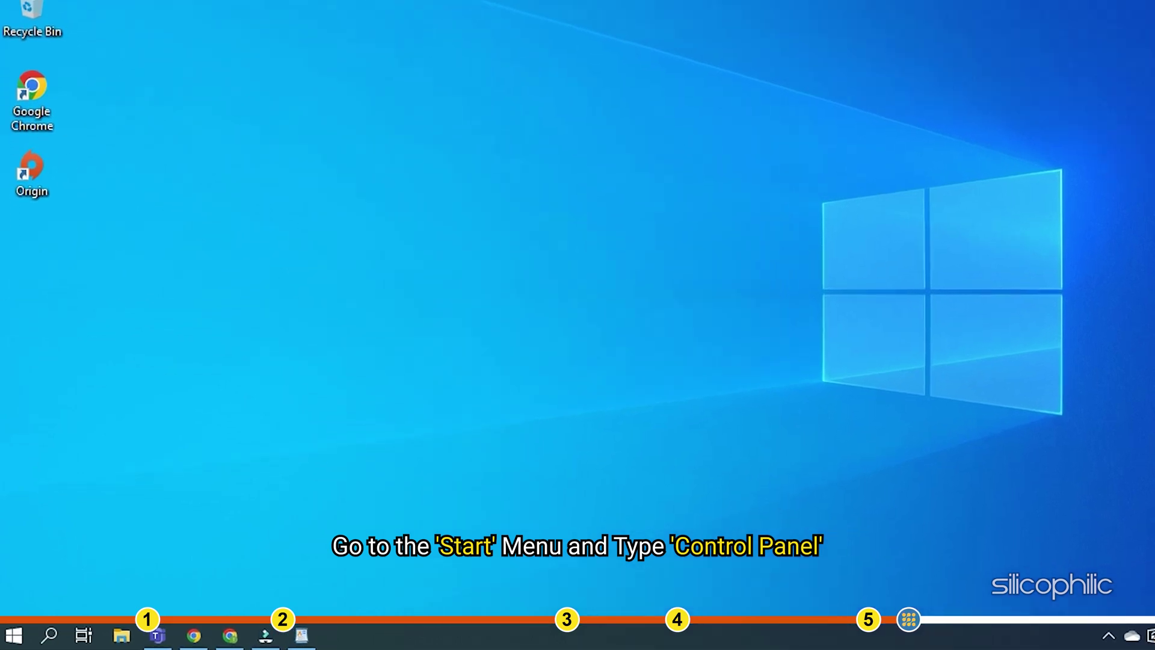
Uninstall Origin through Control Panel's Programs and Features, confirming and finishing the uninstaller
click(49, 635)
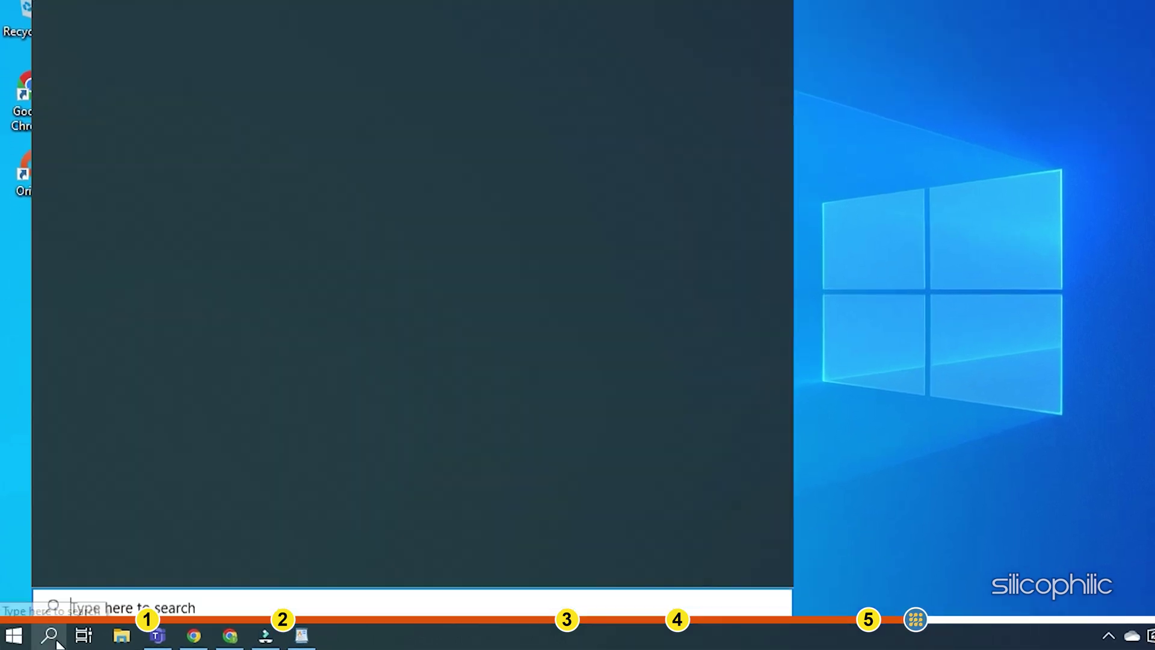
text(contr)
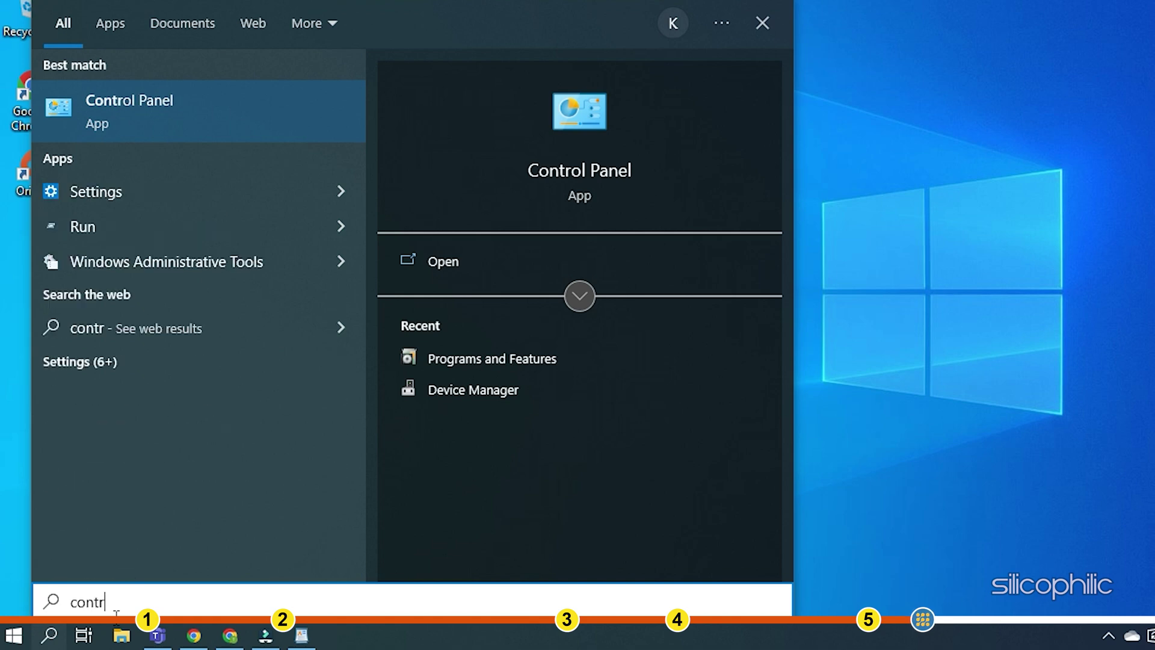
text(ol panel)
key(Tab)
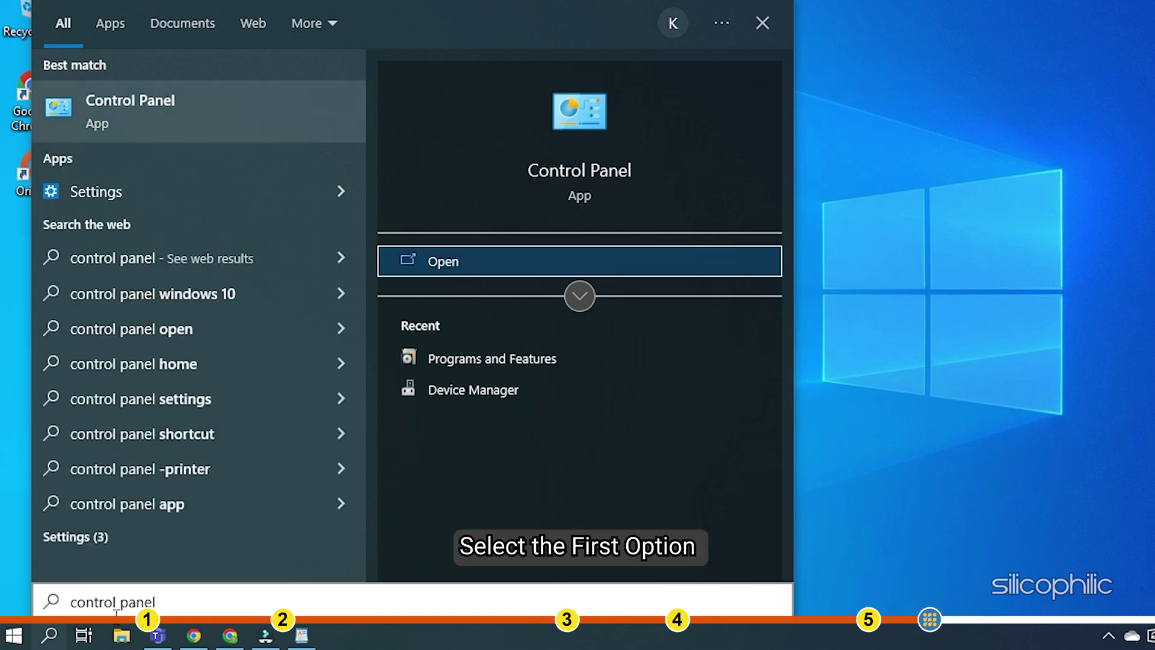
click(168, 124)
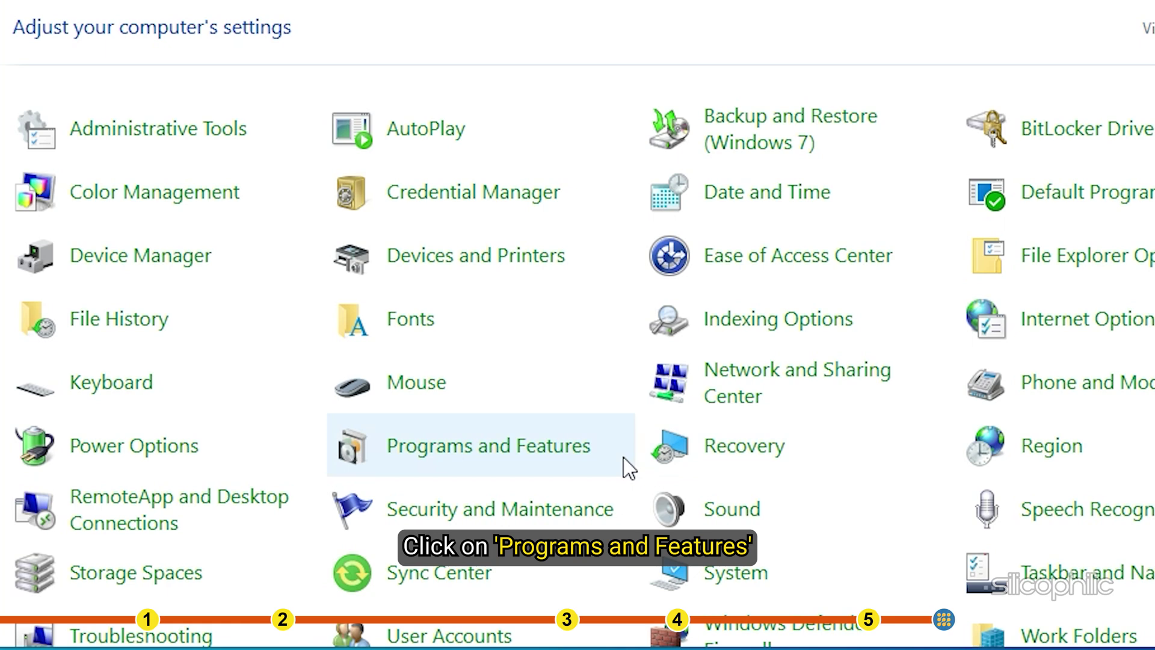
click(623, 457)
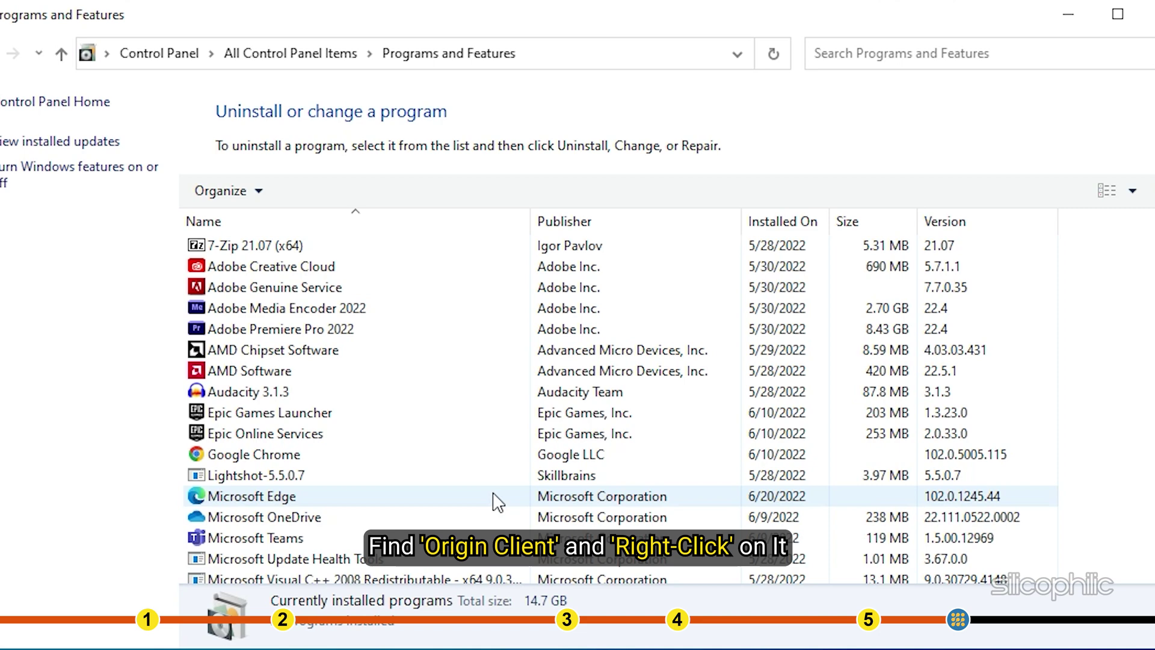
scroll(493, 501, down, 5)
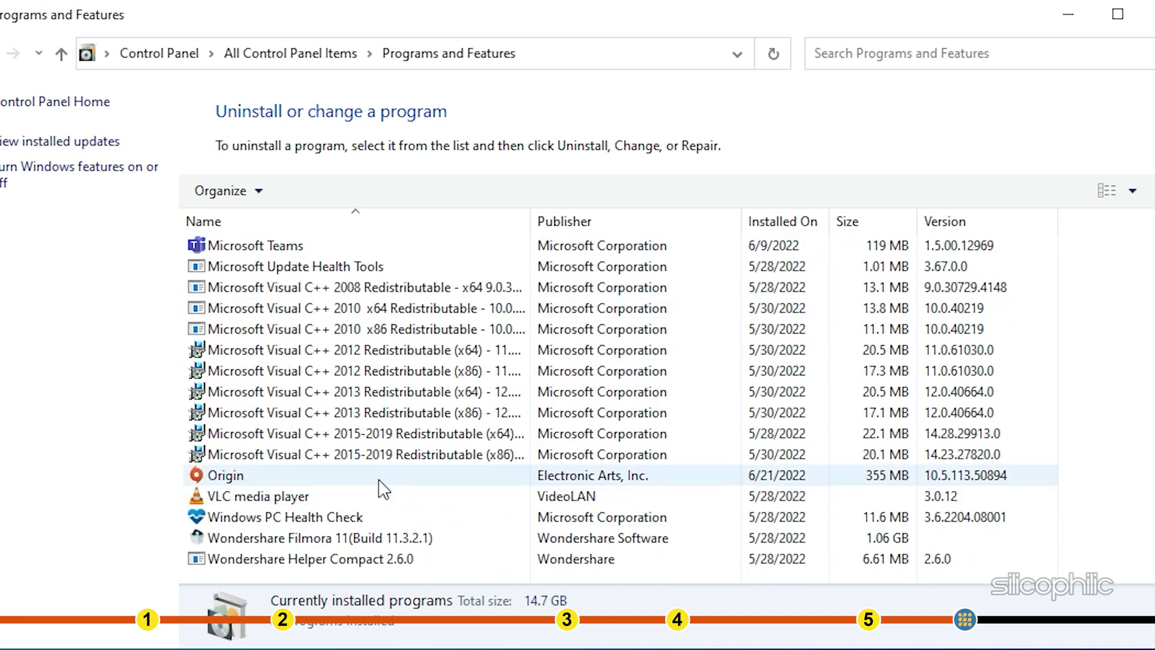
right_click(311, 478)
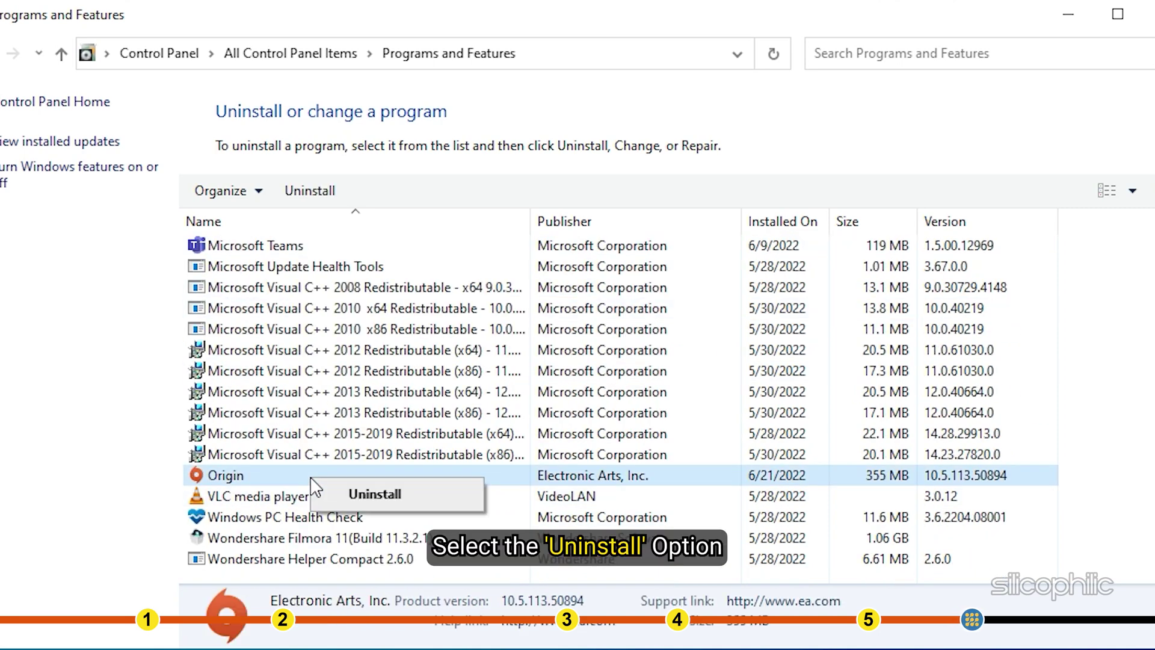
click(361, 494)
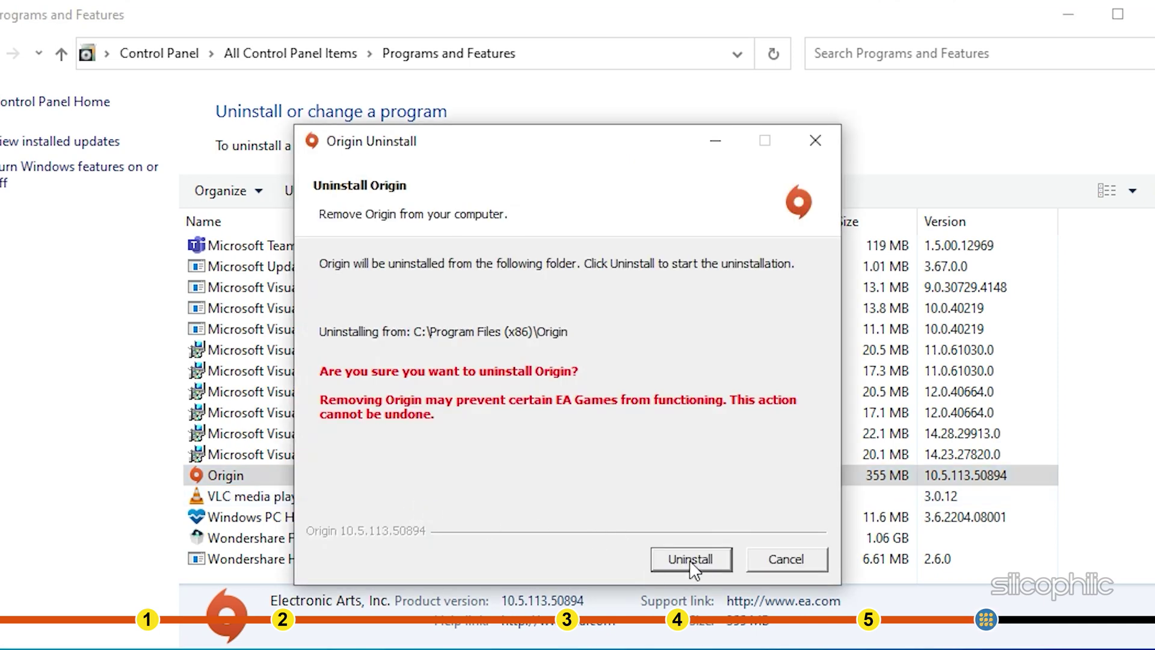
click(691, 562)
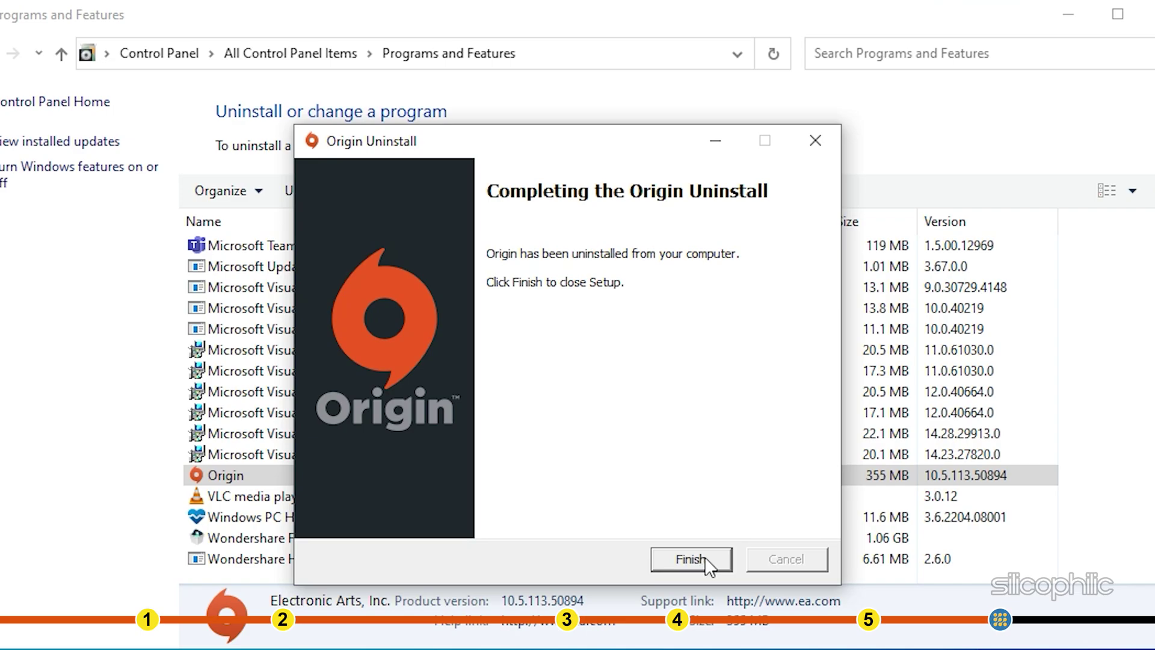
click(713, 560)
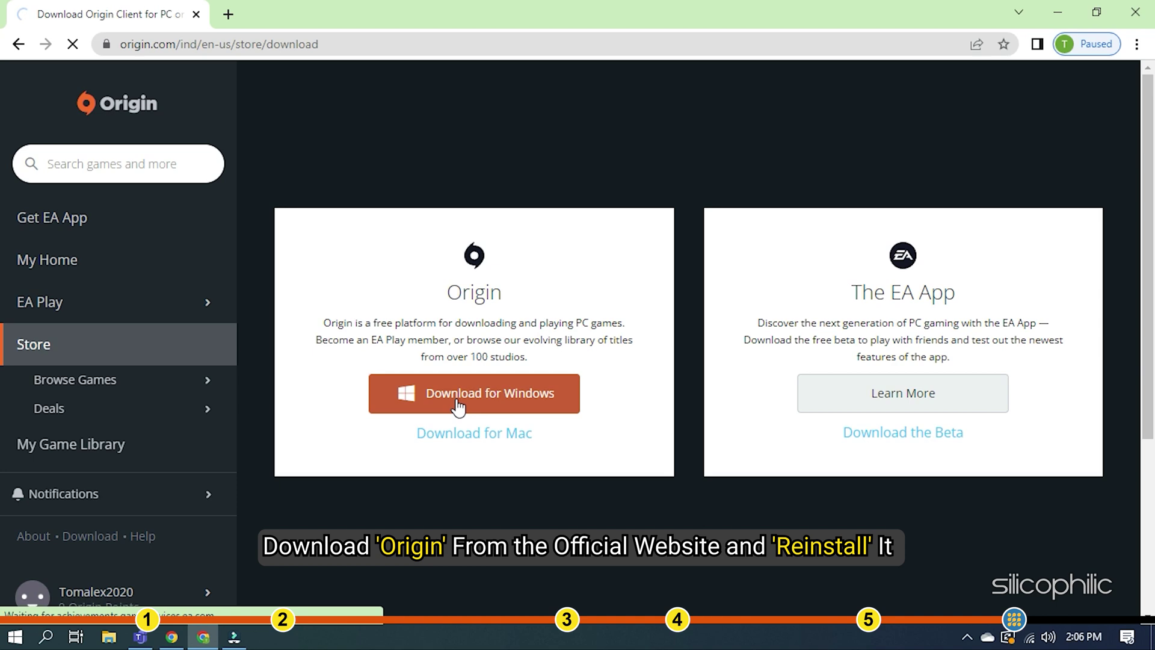
Download and run the Origin installer with Technical Preview enabled and the EULA accepted
click(457, 402)
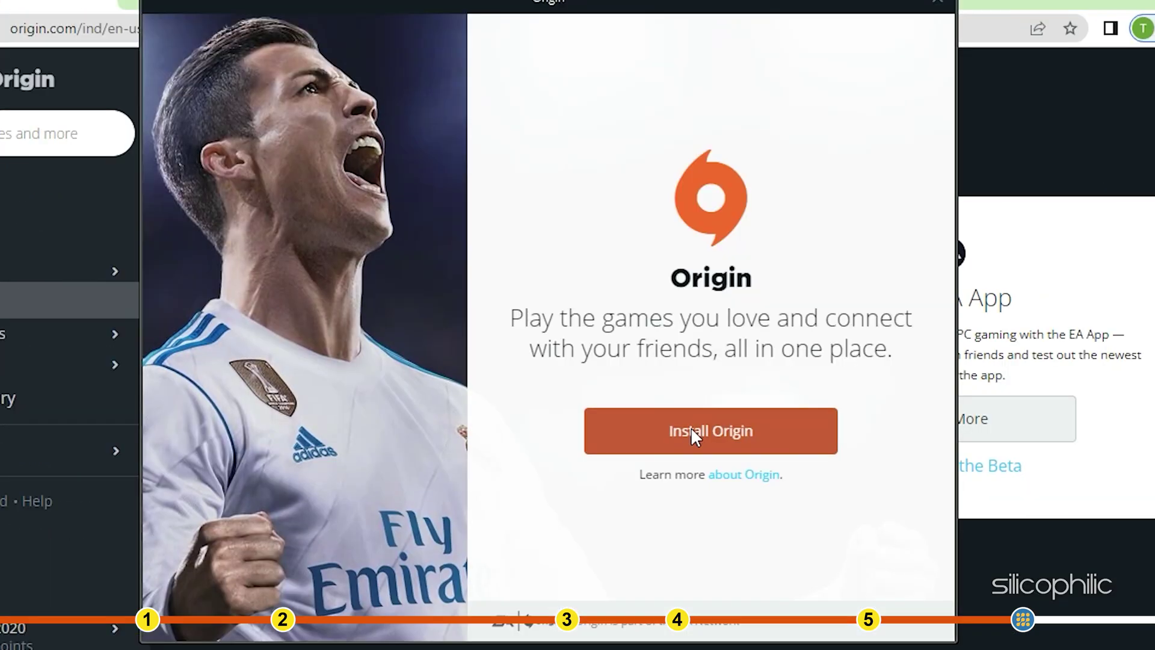
click(690, 431)
click(516, 391)
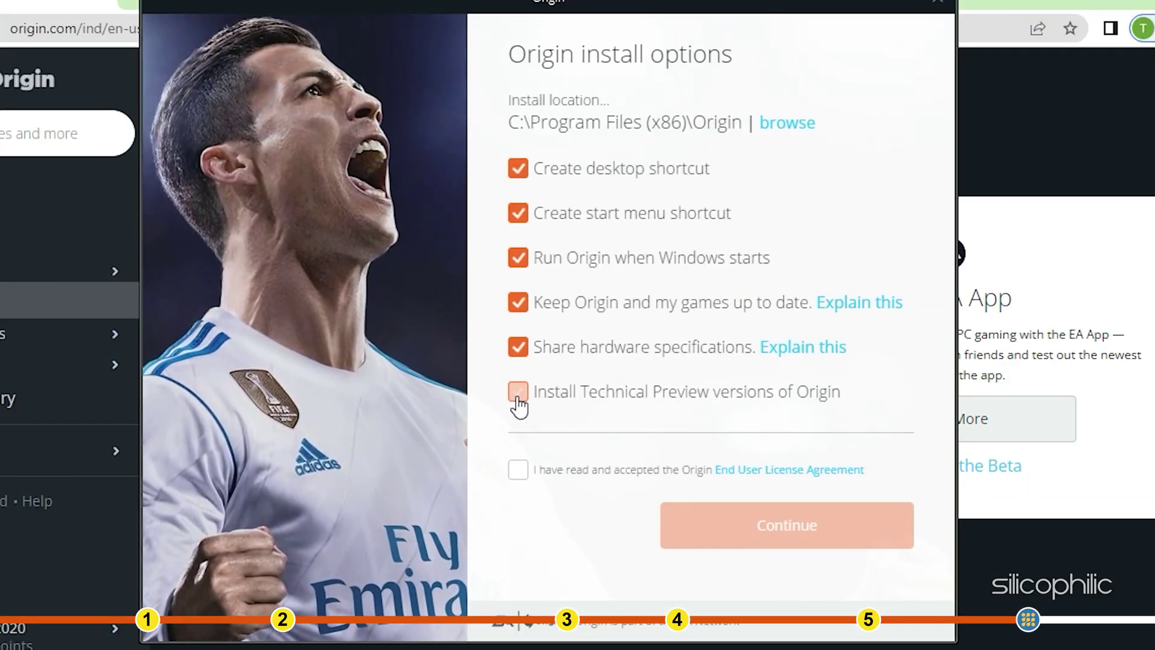
click(519, 469)
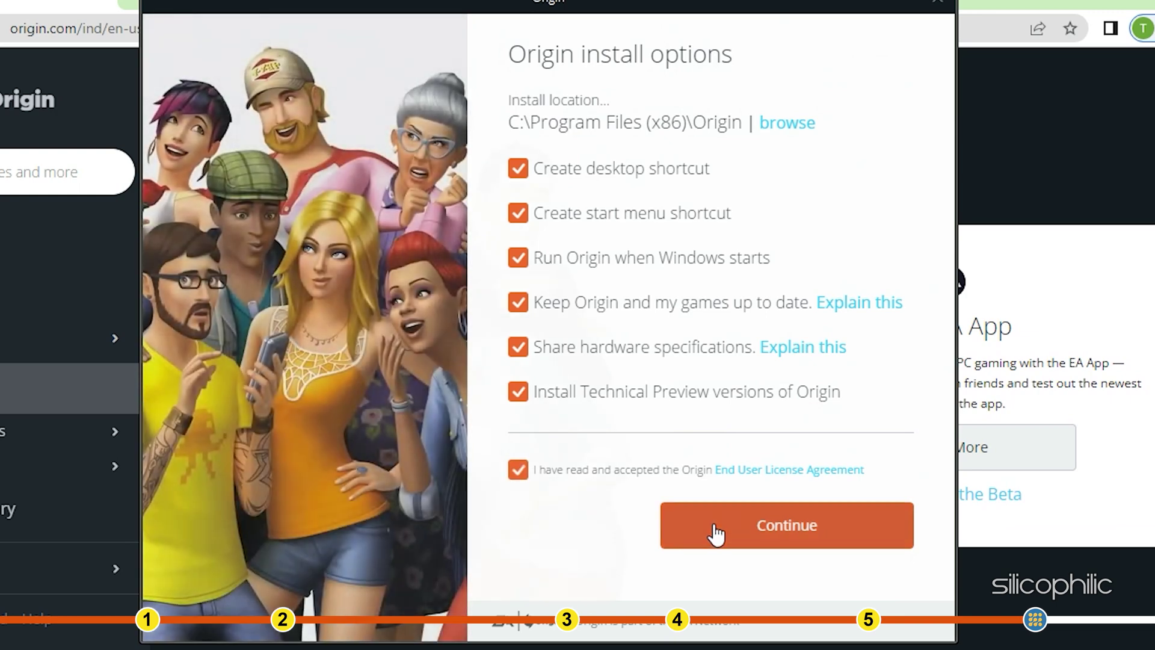
click(715, 529)
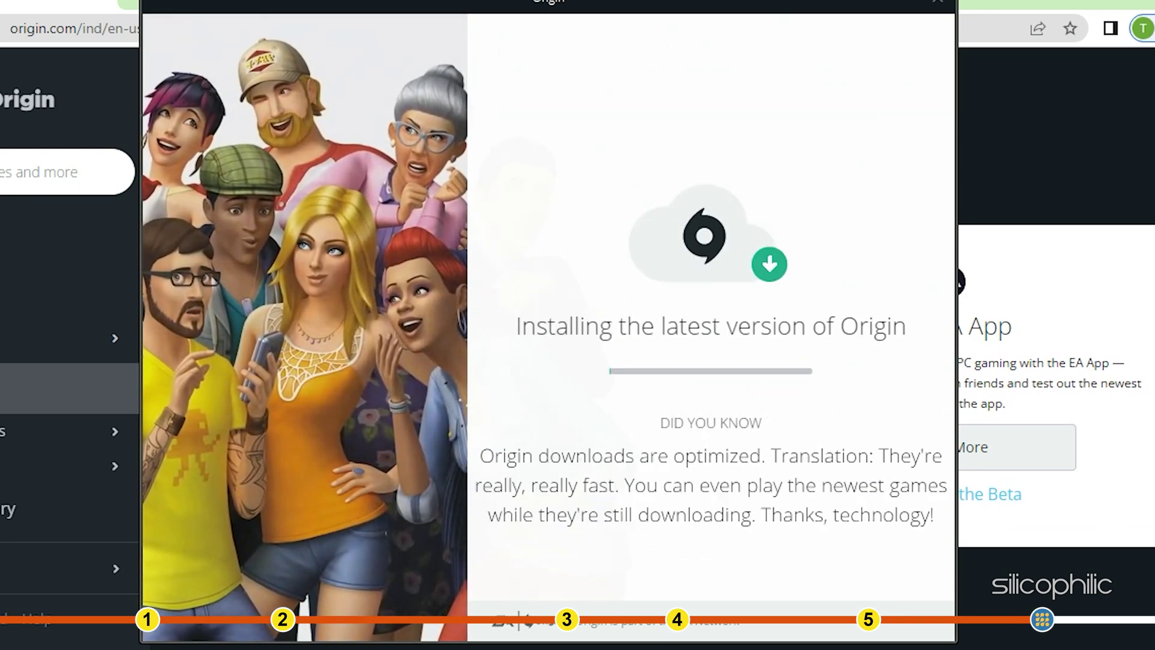